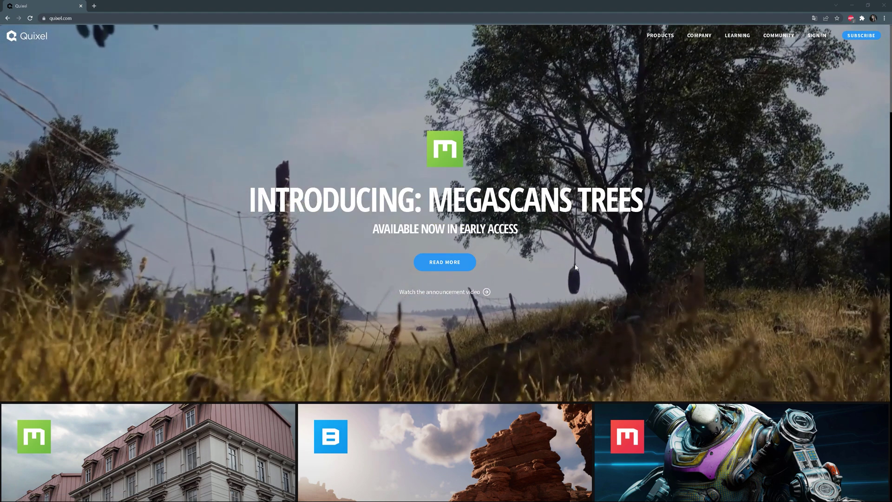
Open the Megascans product page and enter its asset library.
scroll(576, 267, down, 3)
click(149, 305)
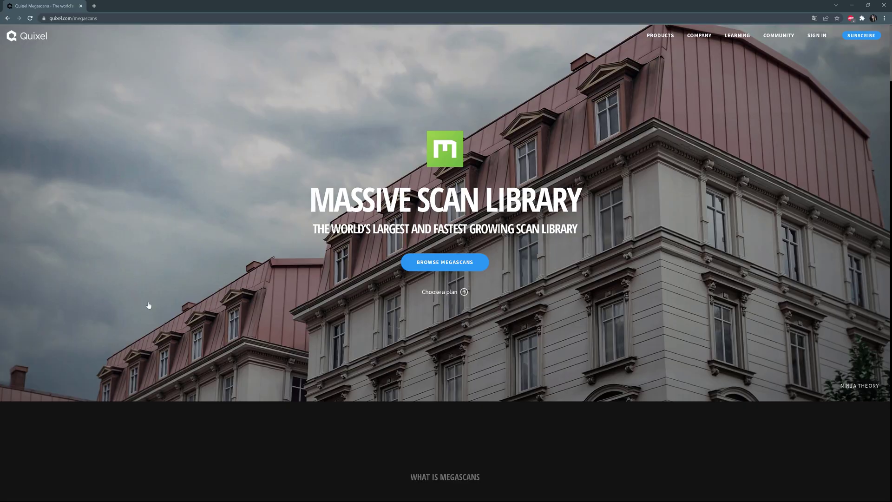
click(455, 266)
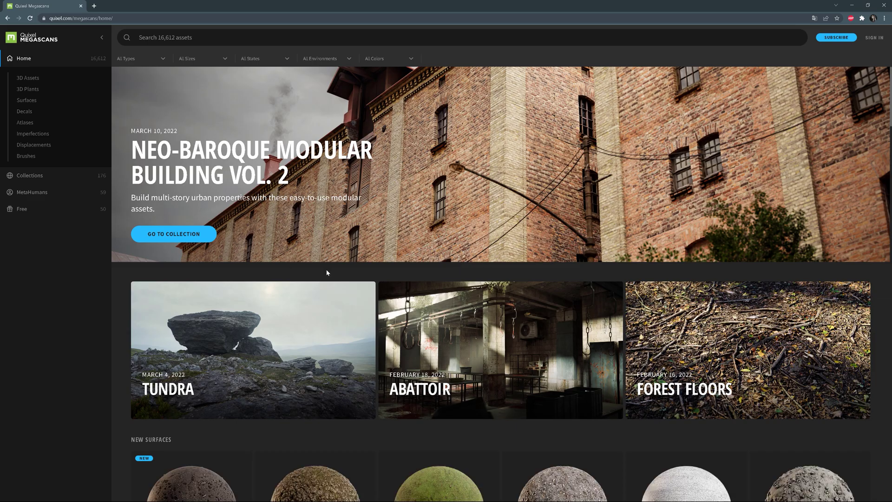
Browse the library's collection categories, viewing Vegetation and then Environment.
scroll(326, 272, down, 5)
scroll(531, 296, down, 1)
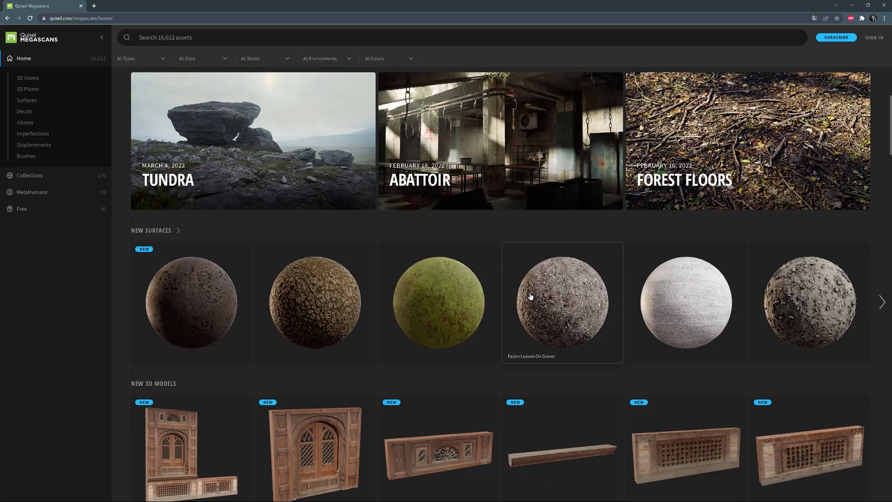
scroll(531, 296, down, 12)
scroll(529, 292, up, 5)
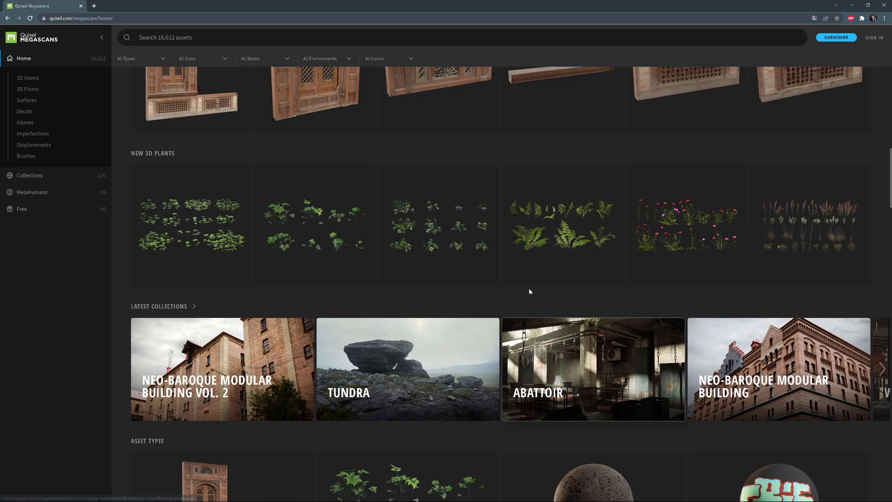
click(529, 291)
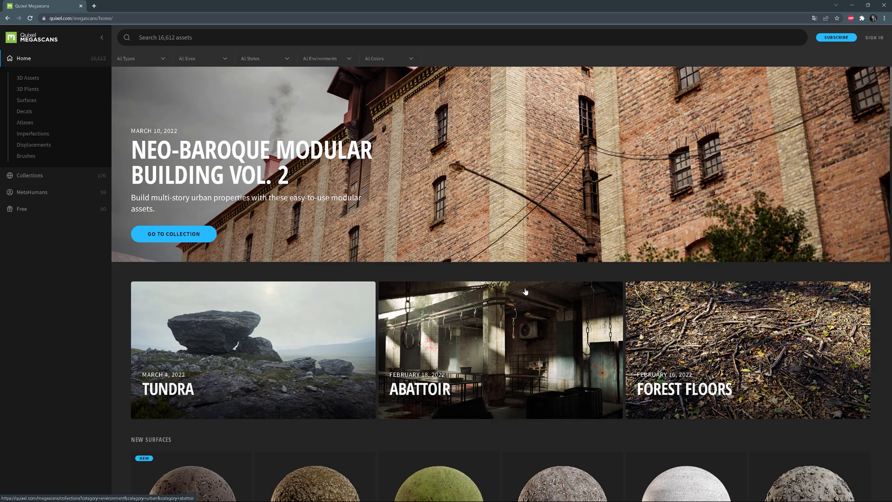
click(57, 180)
click(46, 96)
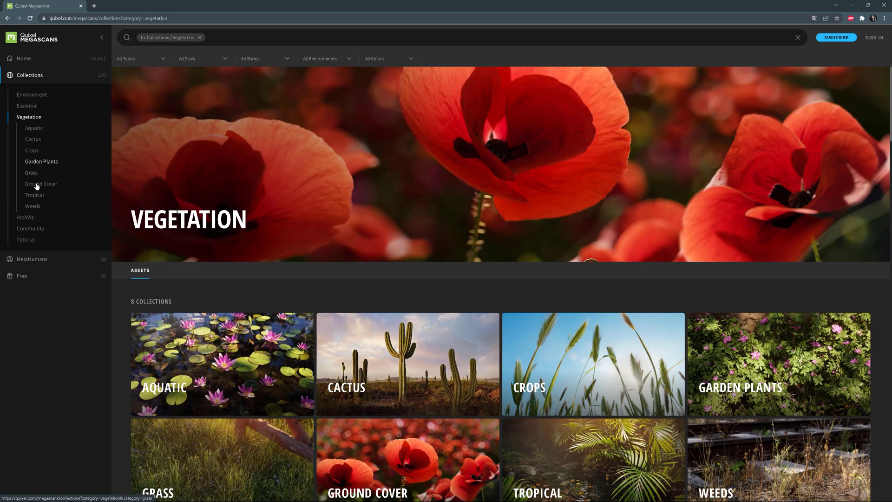
click(37, 95)
Open the Natural > Sandstone environment collection.
scroll(307, 209, down, 3)
scroll(378, 215, down, 4)
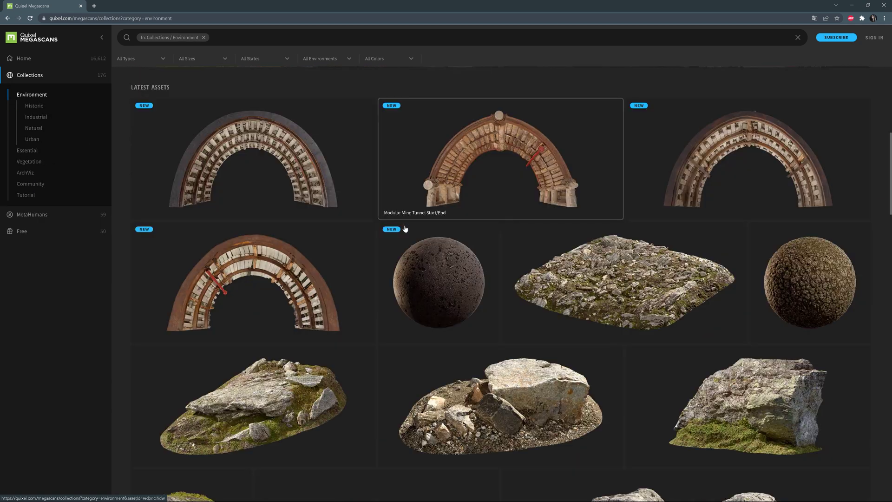
scroll(403, 228, up, 8)
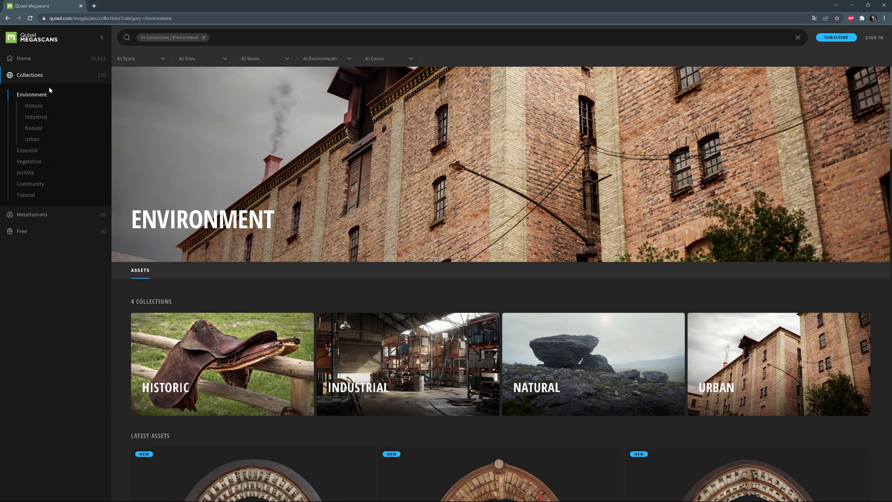
click(42, 128)
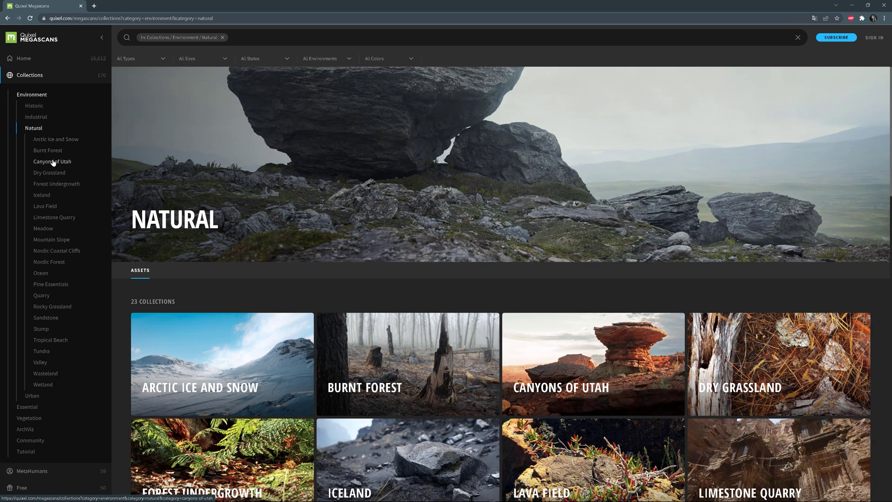
click(51, 322)
Return home and browse 3D Assets, 3D Plants > Herb, then the Surfaces categories.
scroll(339, 268, down, 10)
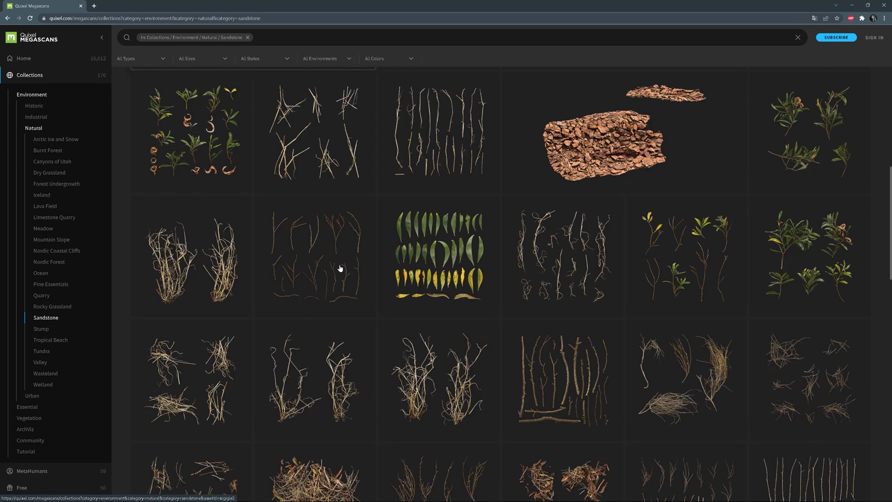
scroll(340, 268, down, 15)
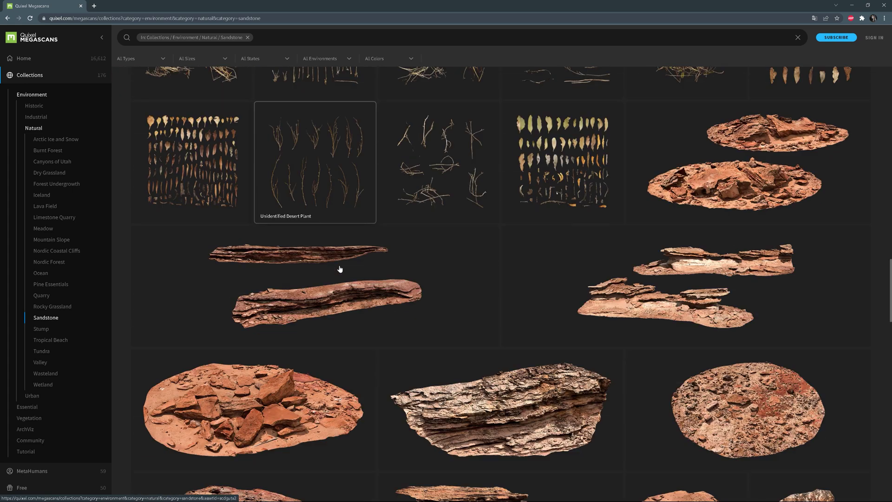
scroll(340, 268, down, 2)
scroll(338, 265, up, 5)
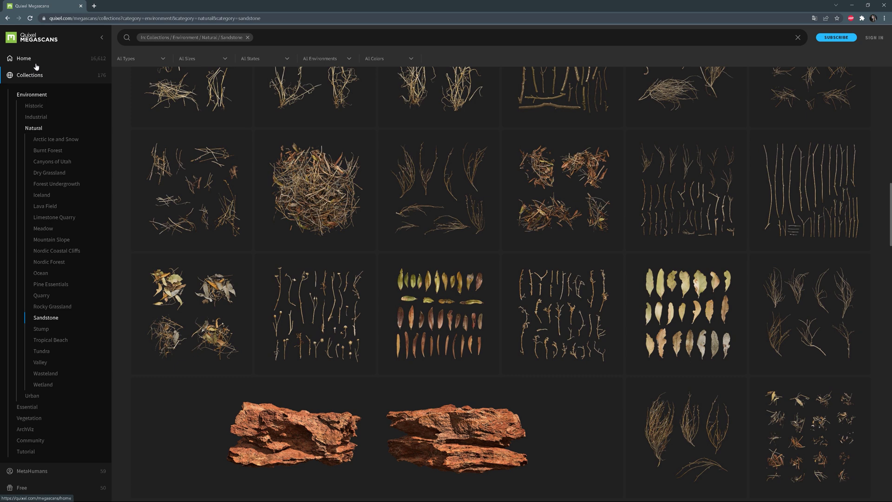
click(36, 67)
click(34, 79)
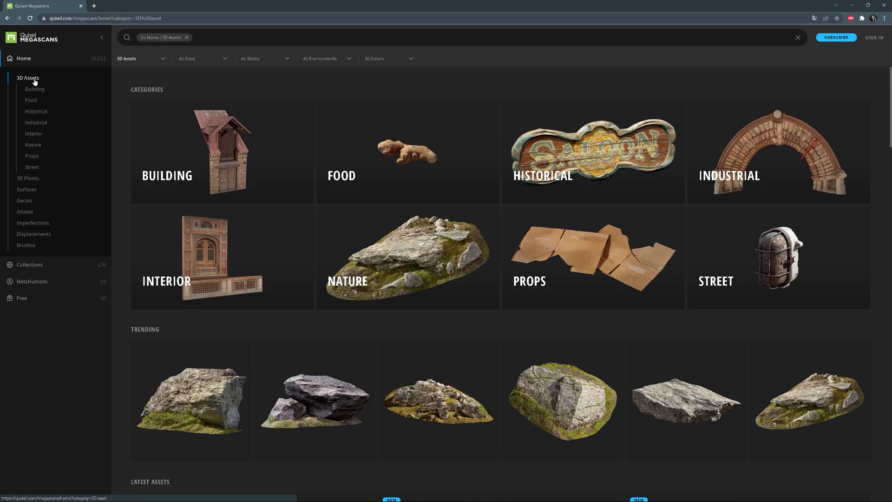
click(31, 178)
click(34, 190)
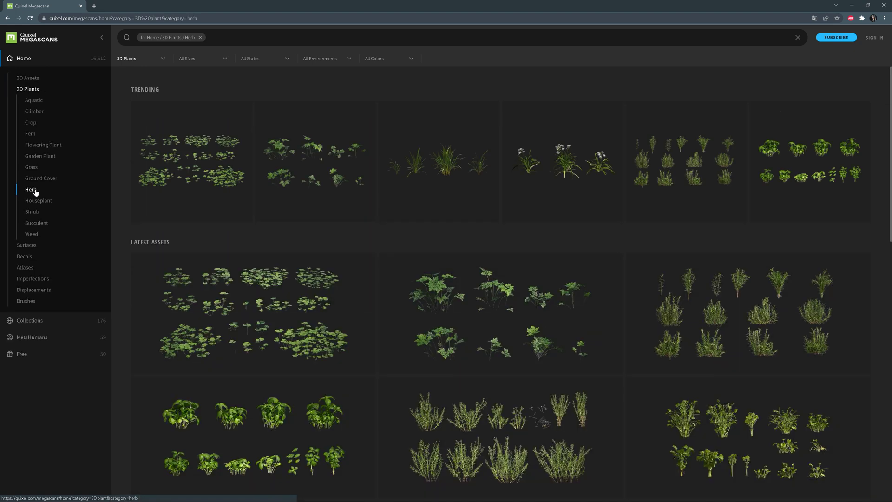
click(26, 246)
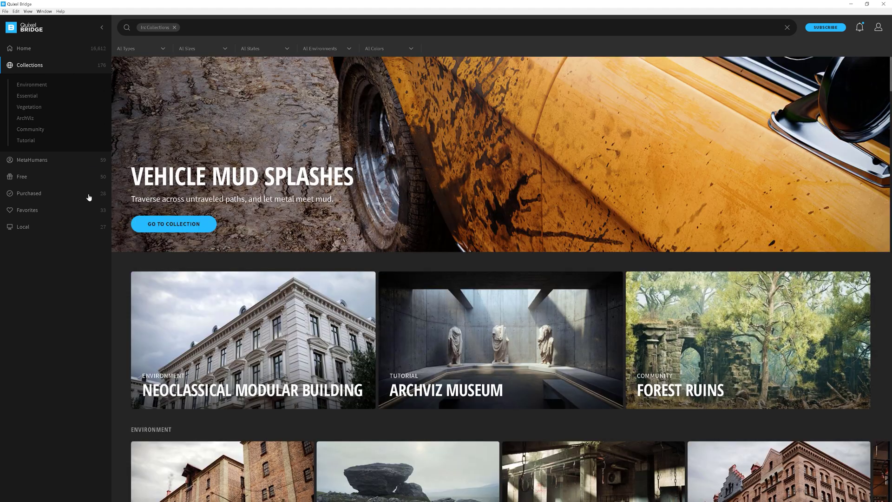
Show the purchased assets and scroll through them.
click(28, 194)
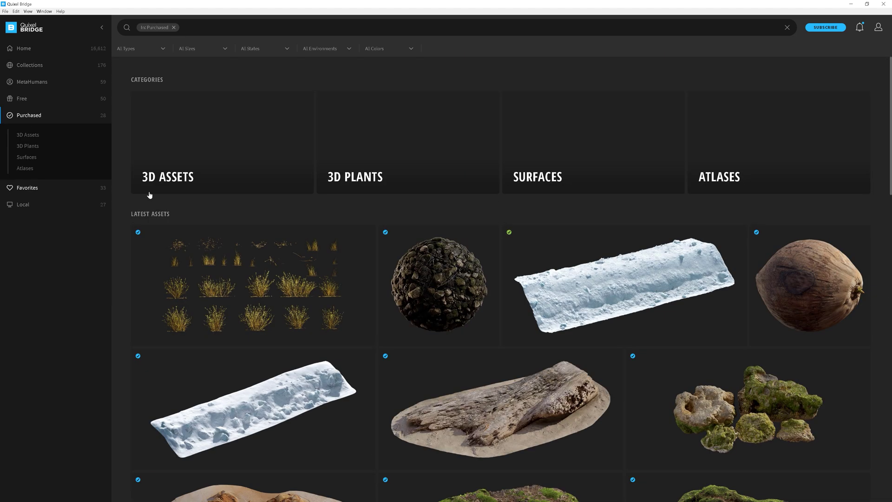
scroll(394, 194, down, 10)
scroll(394, 194, down, 10)
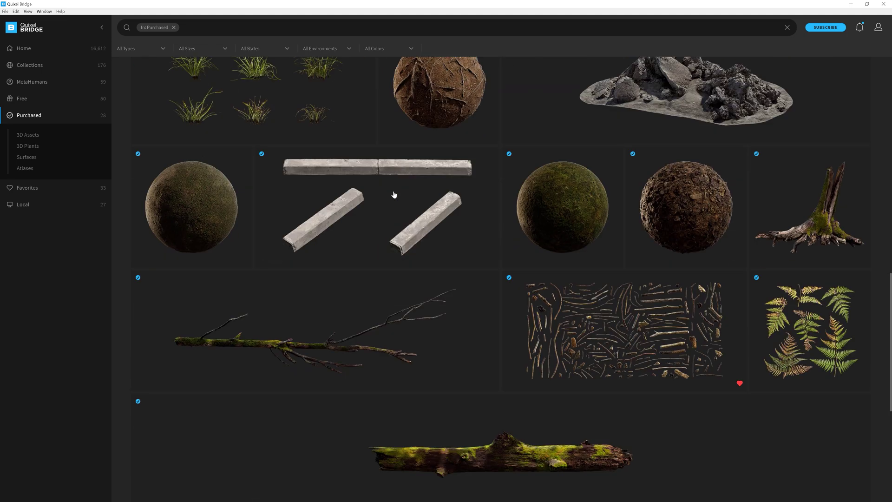
scroll(394, 194, up, 5)
scroll(394, 194, up, 5)
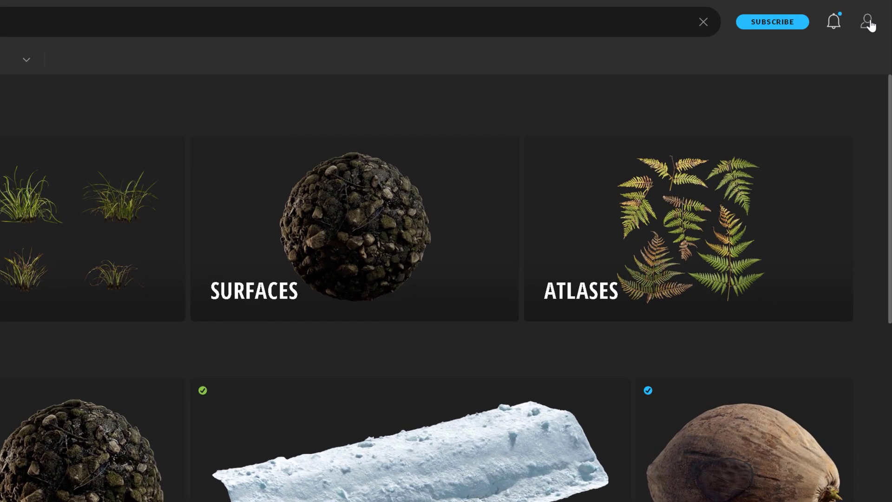
Check the account's remaining 202 P points balance and close the account details.
click(879, 28)
drag(850, 141, 762, 137)
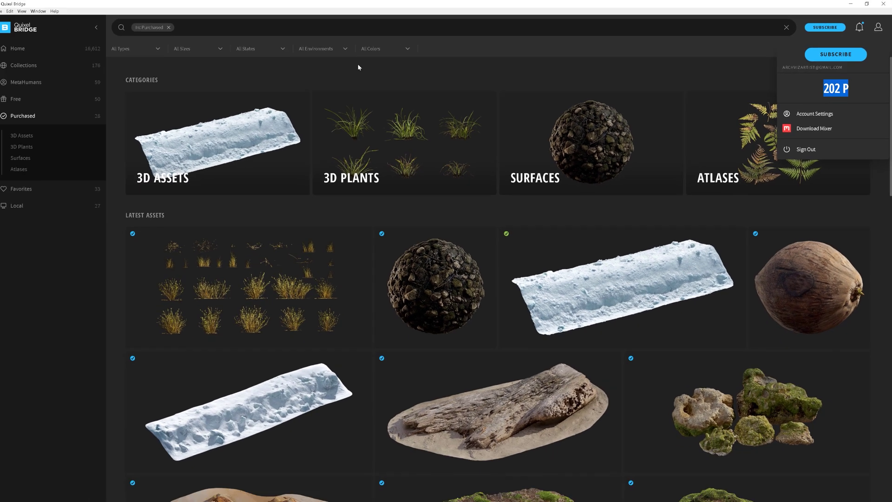
click(286, 73)
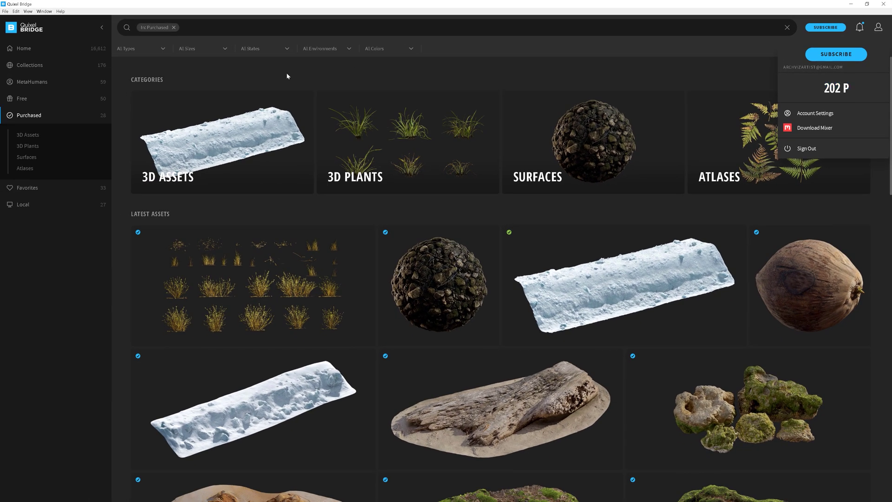
click(38, 72)
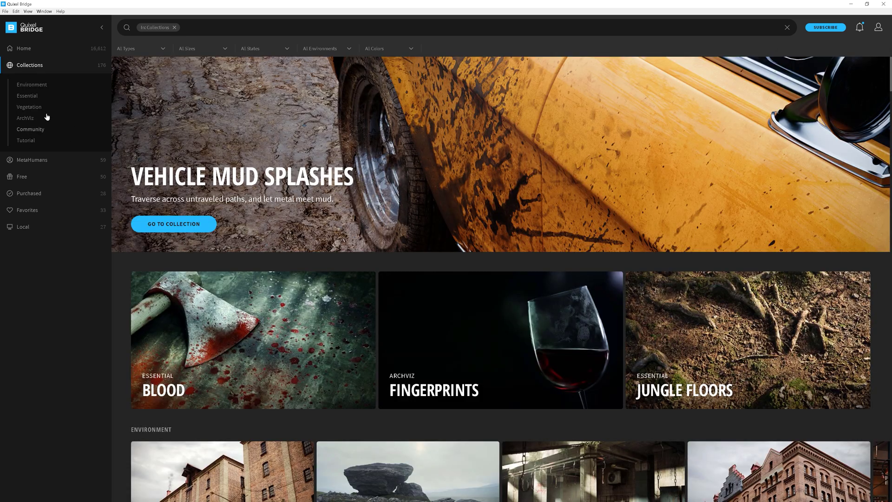
click(32, 86)
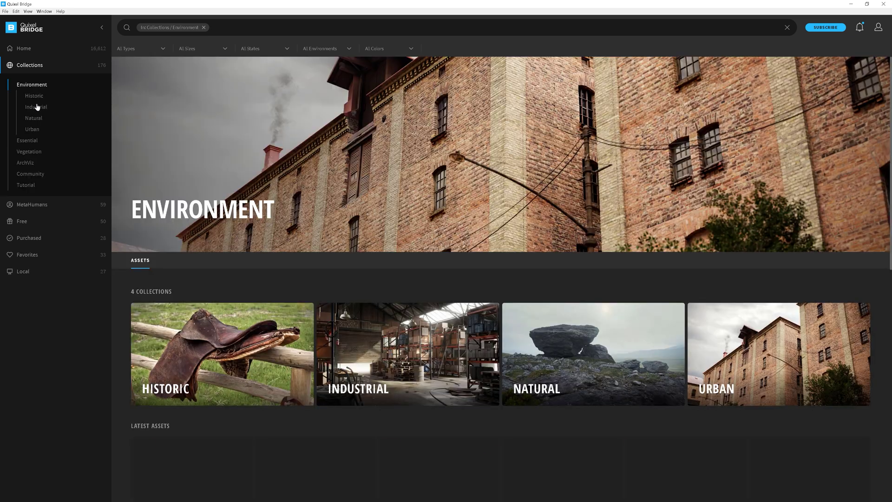
click(39, 122)
scroll(459, 189, down, 5)
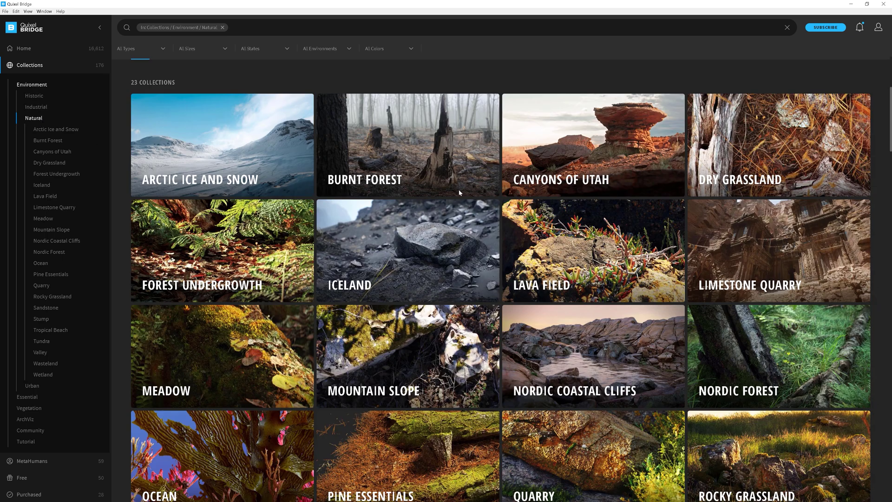
click(391, 348)
scroll(441, 320, down, 1)
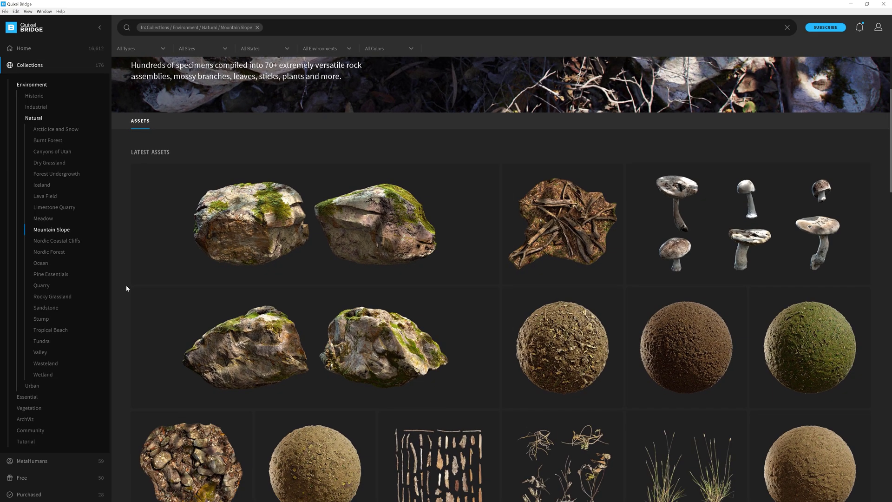
click(49, 492)
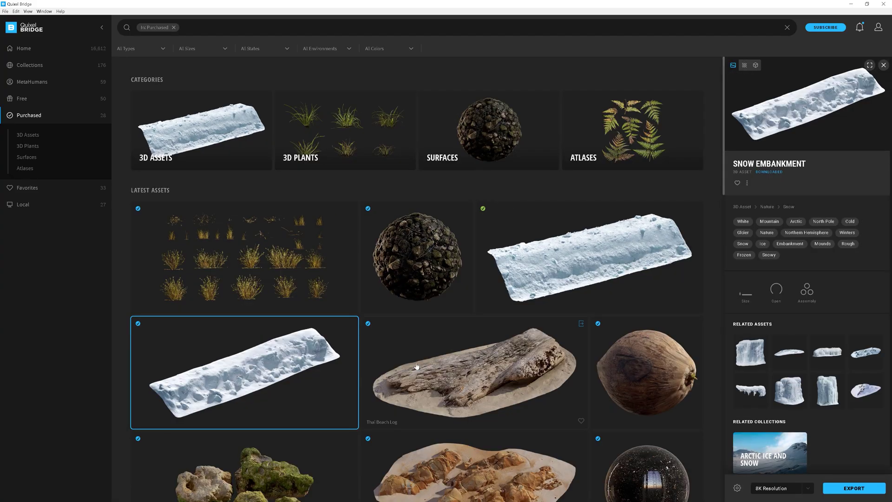
Rotate the Snow Embankment model in a fullscreen interactive 3D preview.
click(755, 68)
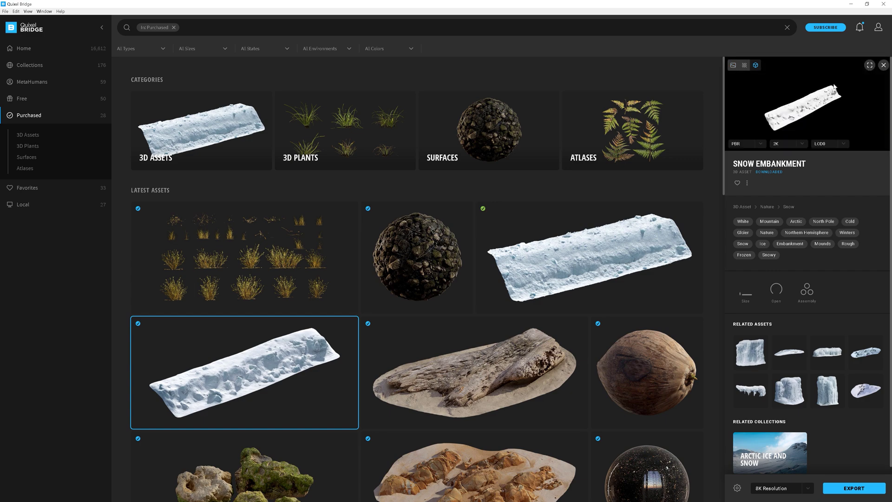
click(867, 67)
drag(514, 254, 280, 202)
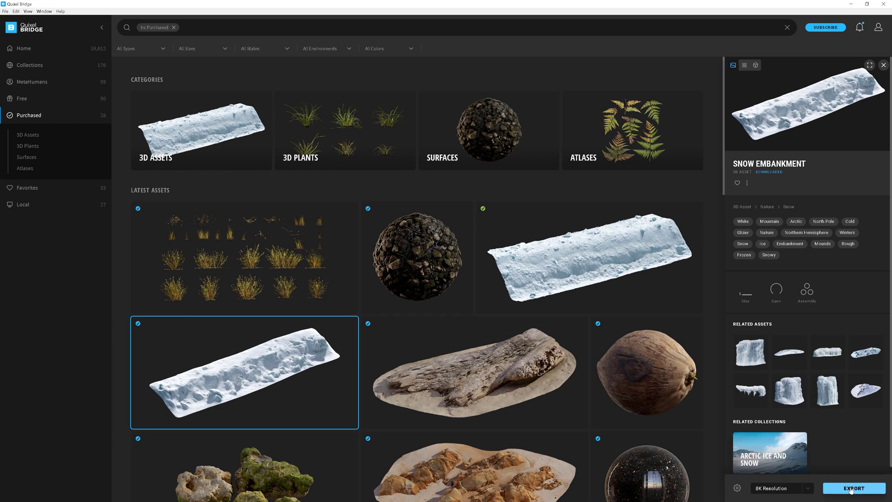
Open Export Settings and keep 3ds Max as the export target.
click(737, 488)
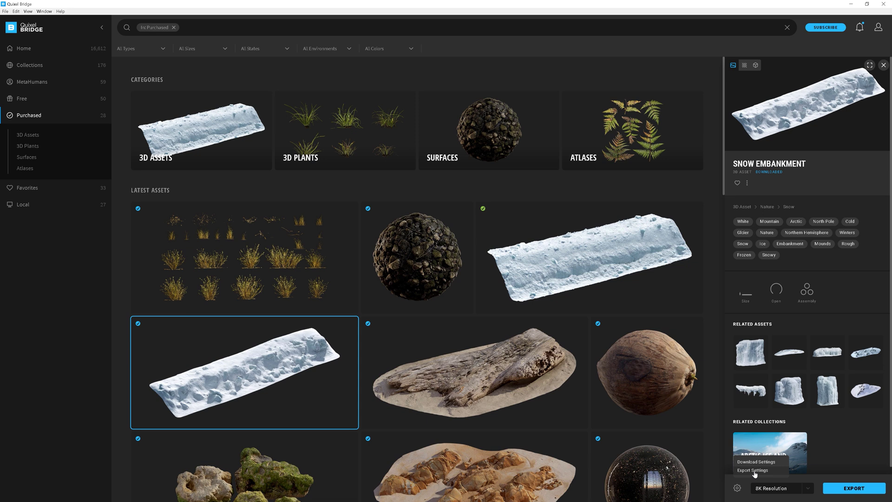
click(752, 470)
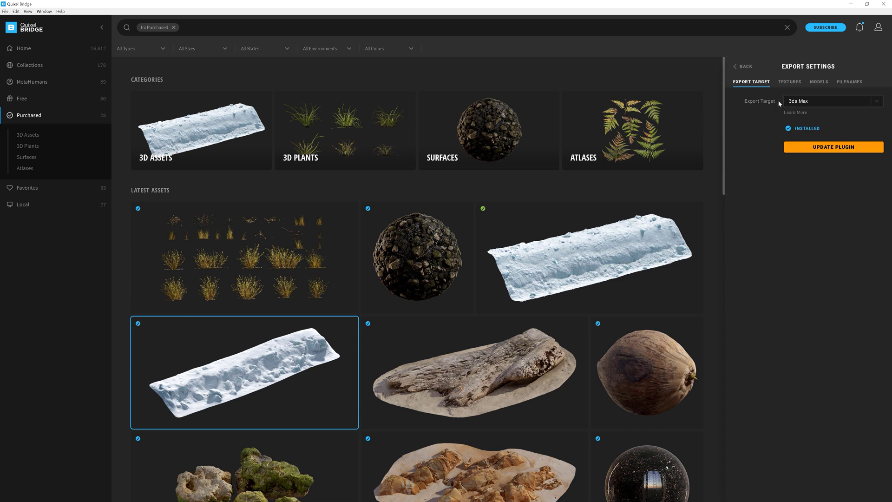
click(813, 103)
click(805, 128)
Keep JPG as the texture format and review the Surfaces and 3D Assets map lists.
click(788, 83)
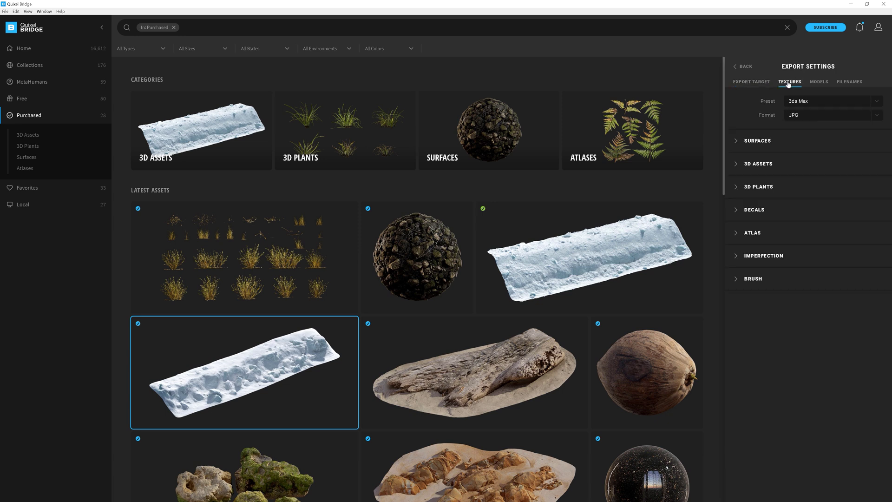
click(811, 117)
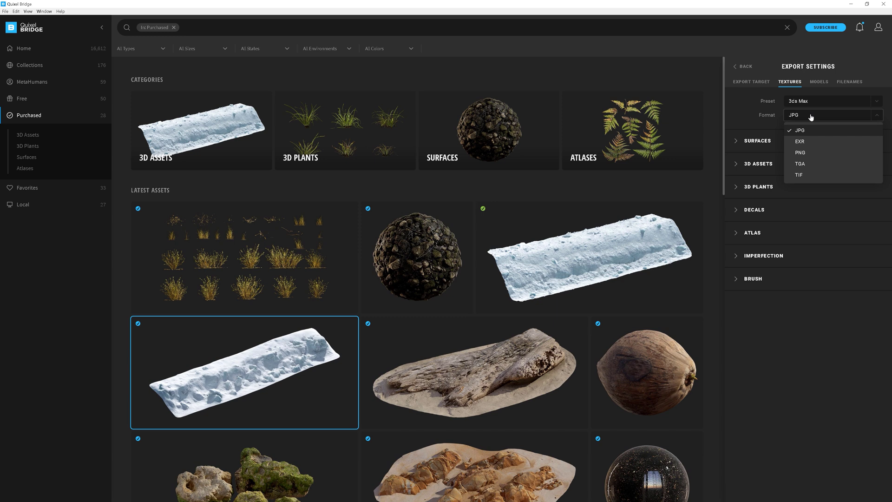
click(810, 117)
click(736, 142)
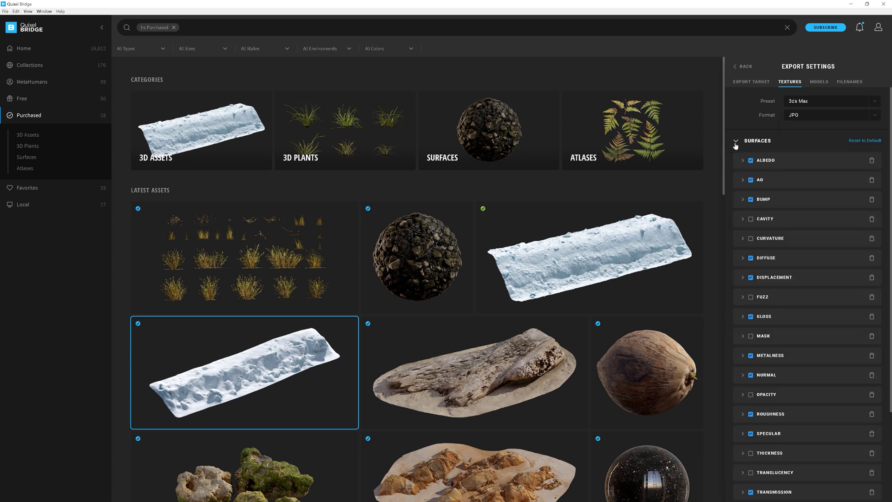
click(736, 143)
click(738, 164)
click(738, 165)
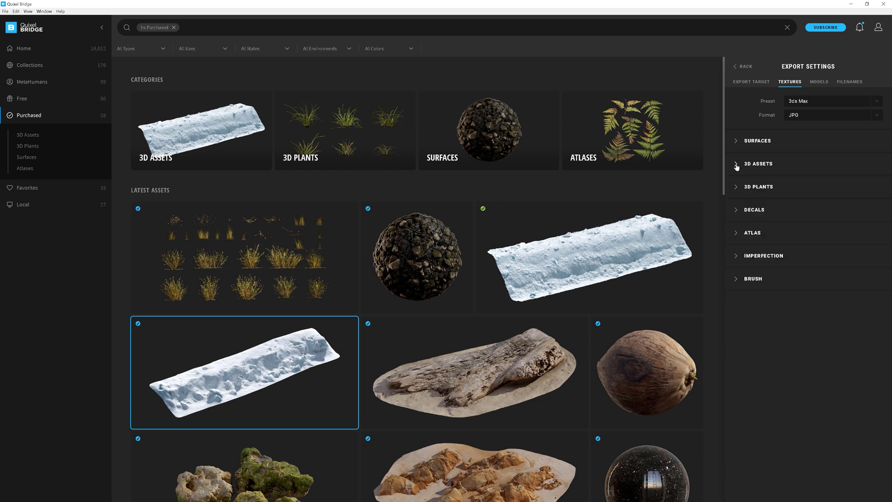
Review the Models and Filenames export settings, then export Snow Embankment to 3ds Max.
click(818, 88)
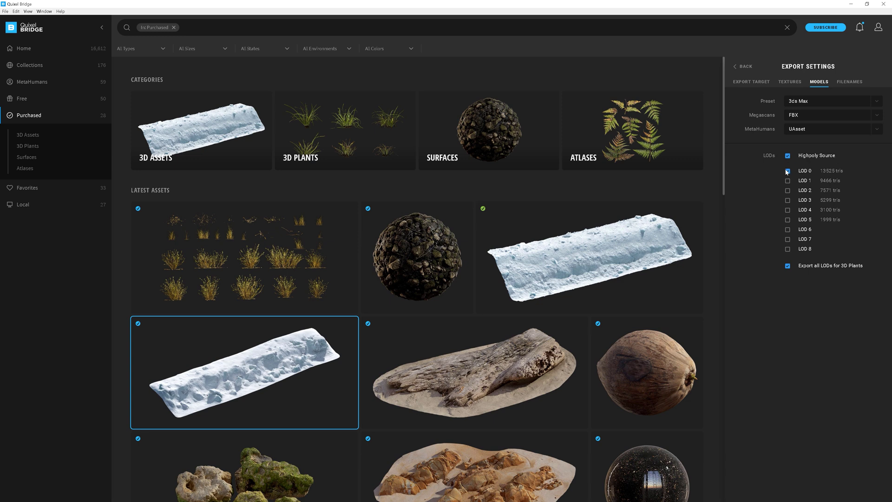
click(849, 82)
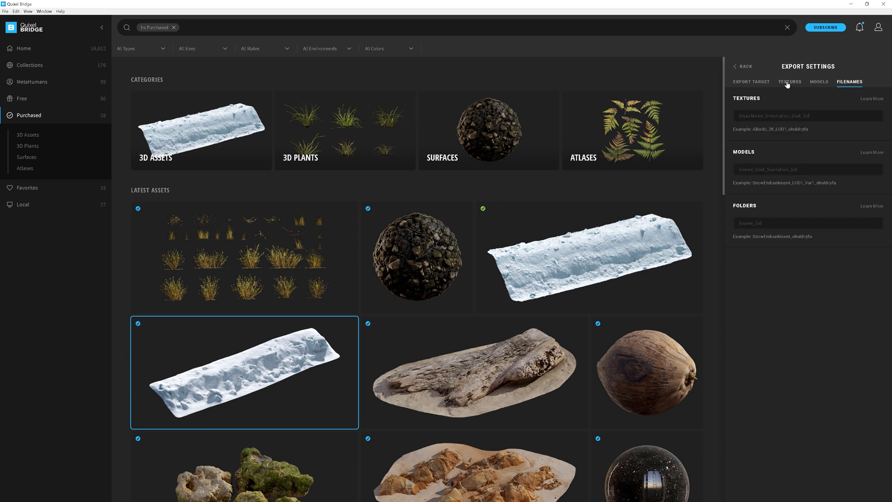
click(745, 68)
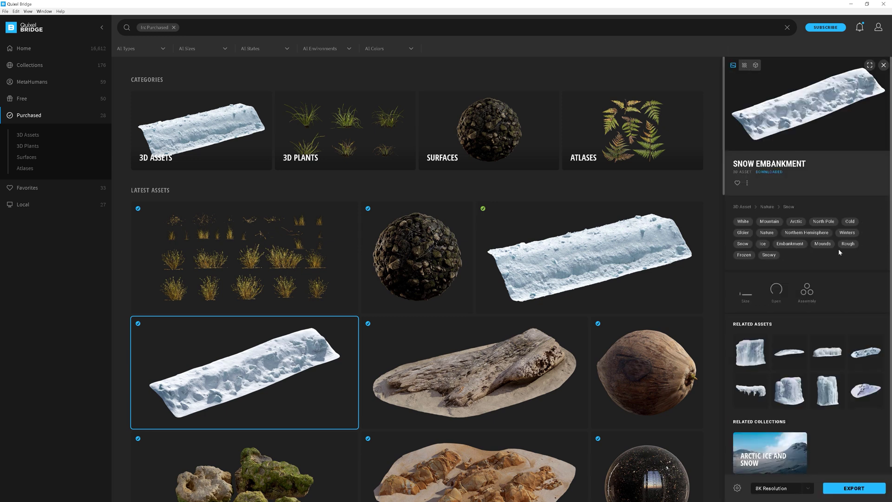
click(861, 488)
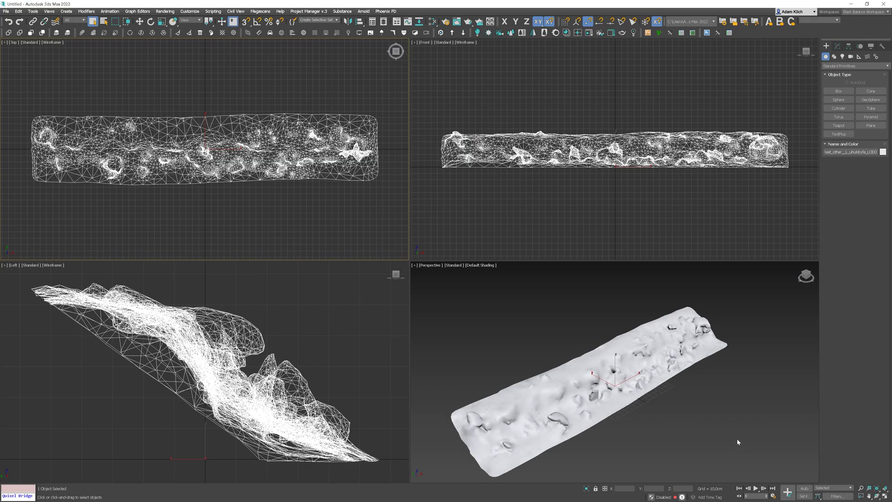
Maximize Perspective, inspect the Snow Embankment Corona material and Albedo bitmap, then open render settings.
key(alt+w)
alt+middle_drag(693, 388, 616, 322)
key(m)
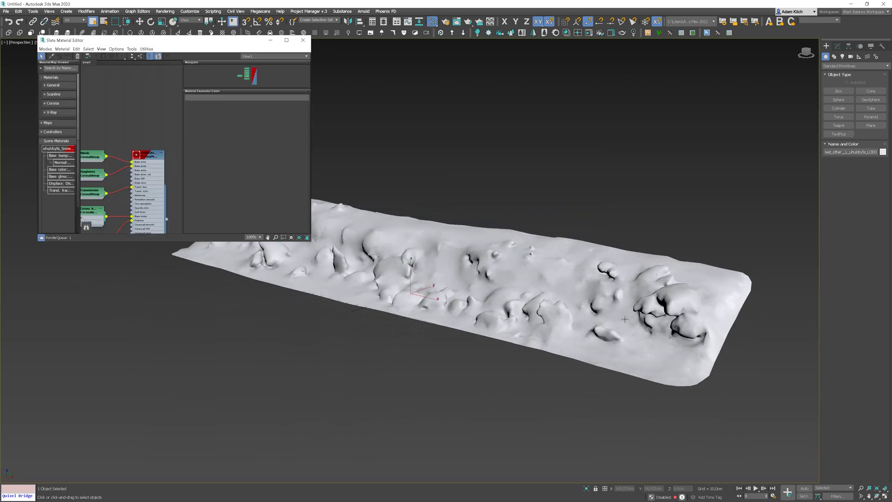
double_click(147, 154)
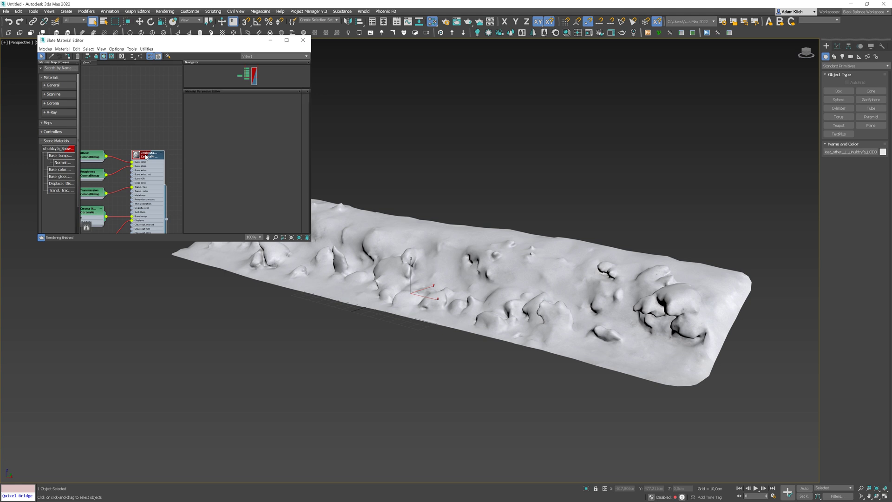
double_click(135, 152)
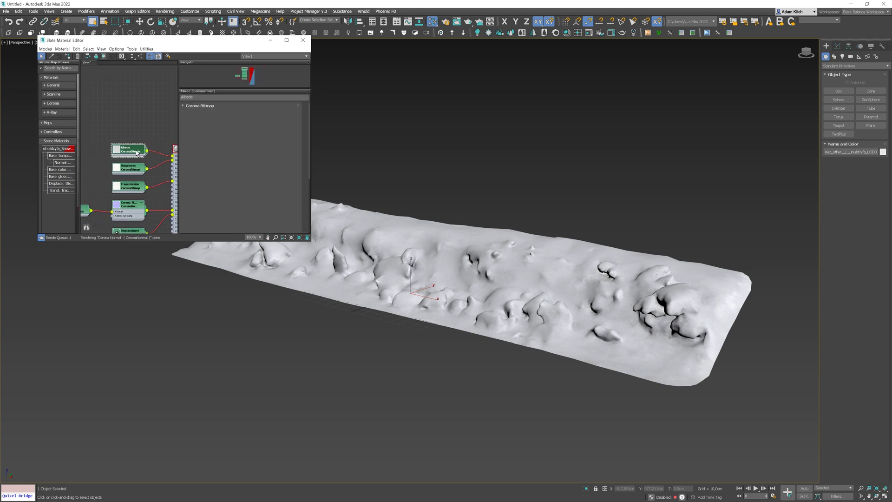
drag(309, 140, 304, 171)
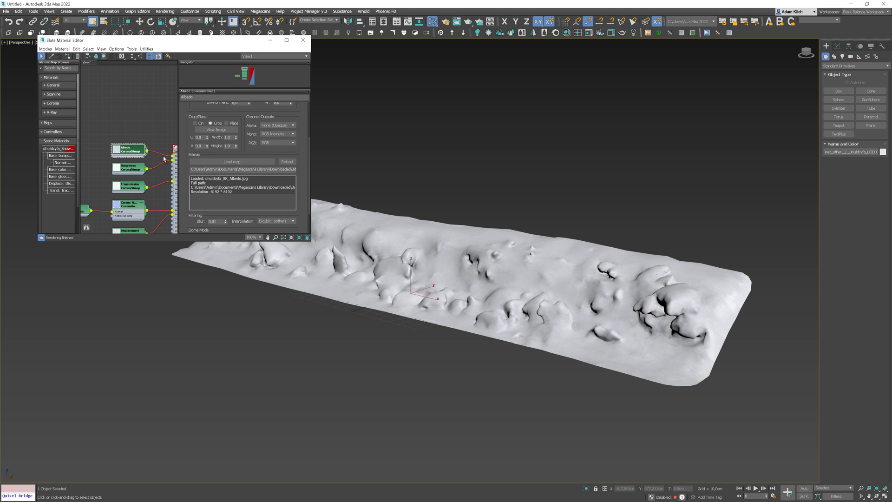
click(446, 21)
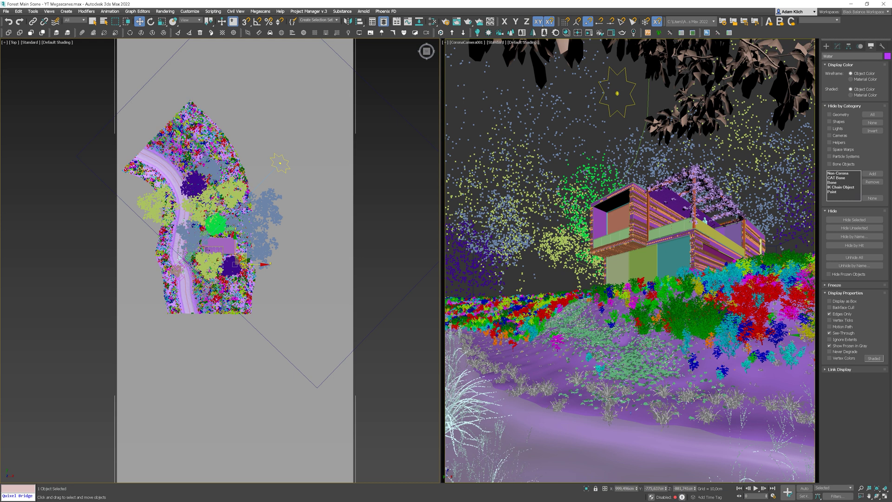
Select the Mossy Tree Branch asset in Bridge and export it to 3ds Max.
key(alt+Tab)
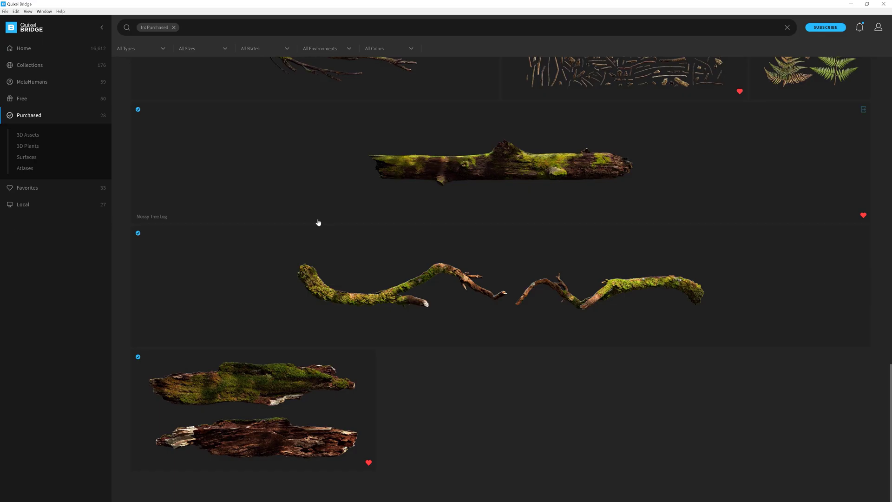
click(597, 257)
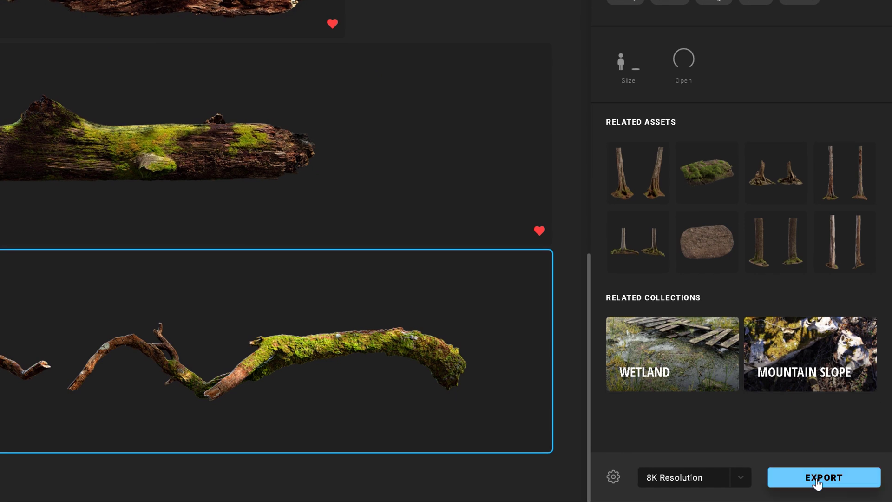
click(818, 478)
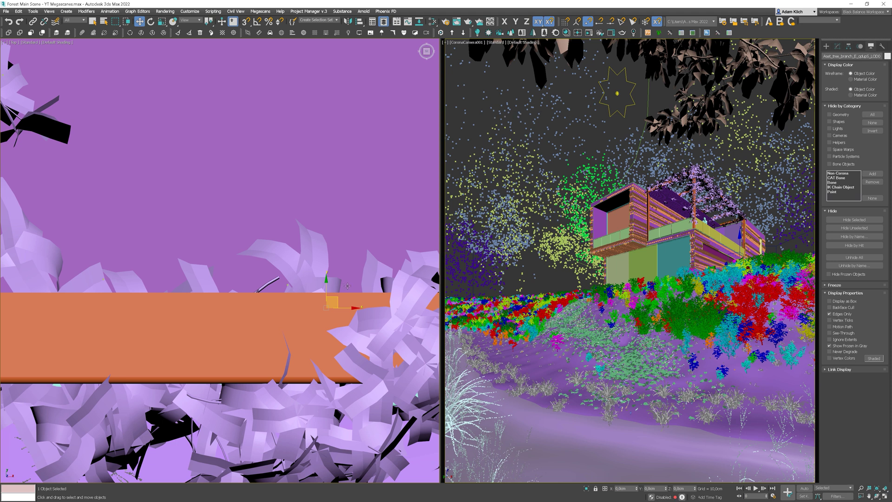
Show the Top view in wireframe and place the branch on the foreground terrain.
drag(342, 304, 312, 137)
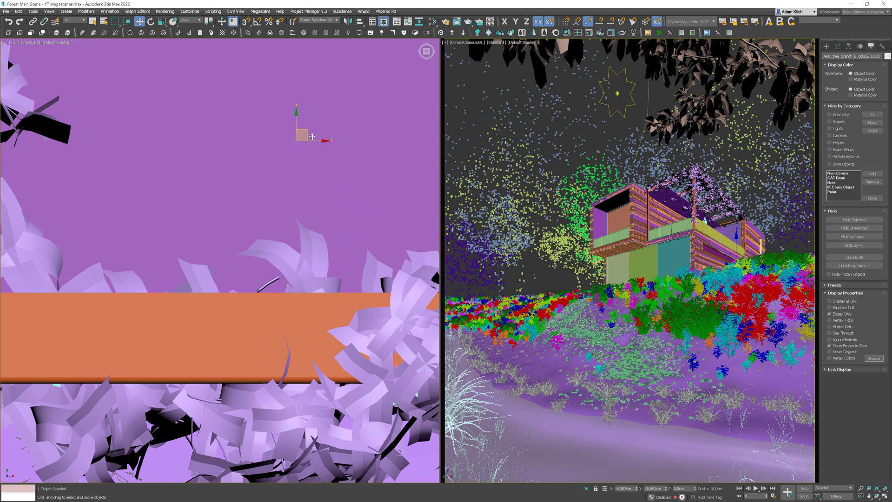
key(F3)
middle_drag(365, 155, 339, 152)
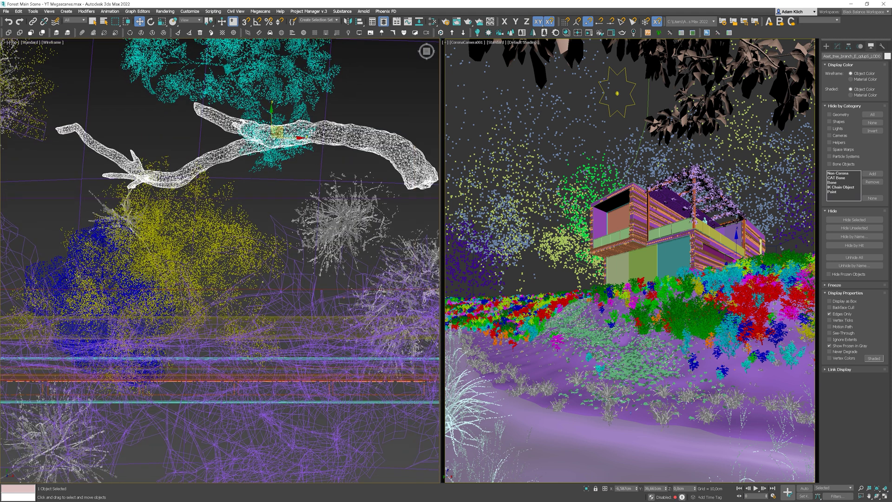
key(y)
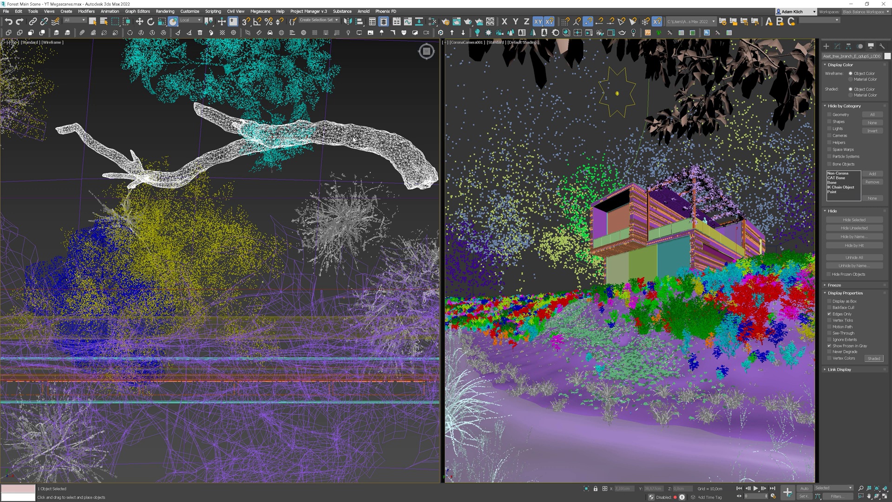
drag(331, 128, 597, 454)
key(z)
Enlarge the branch and rotate it to lie across the ground.
key(r)
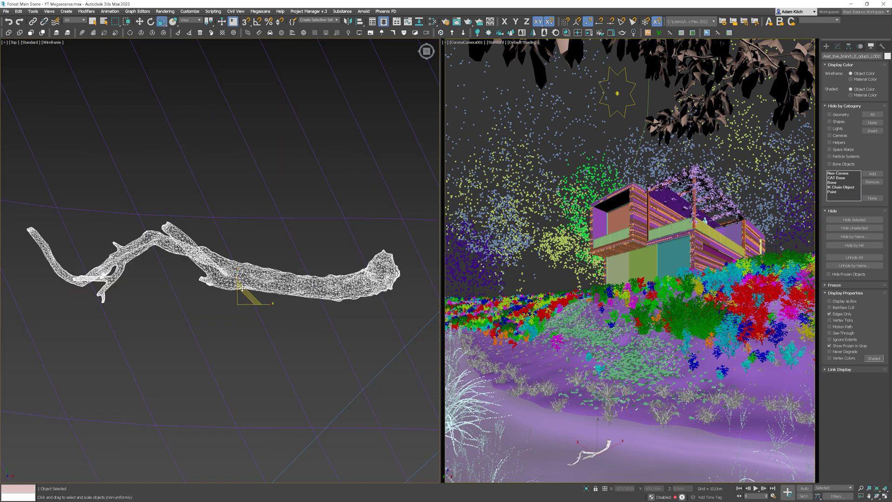
drag(244, 297, 239, 160)
scroll(258, 232, down, 5)
key(e)
key(w)
key(e)
drag(555, 451, 562, 434)
key(w)
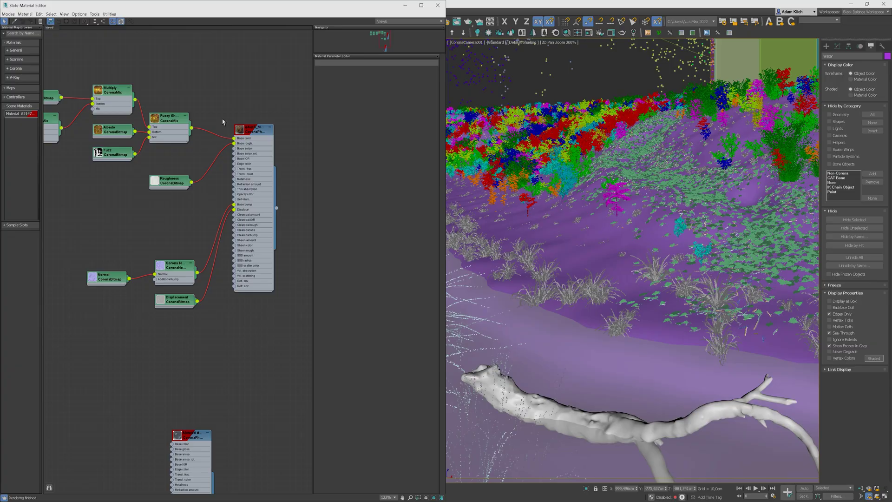
Delete the Fuzzy Sheen link into Base color and set the CoronaPhysicalMtl base colour to black.
click(215, 134)
key(Delete)
click(251, 131)
double_click(251, 131)
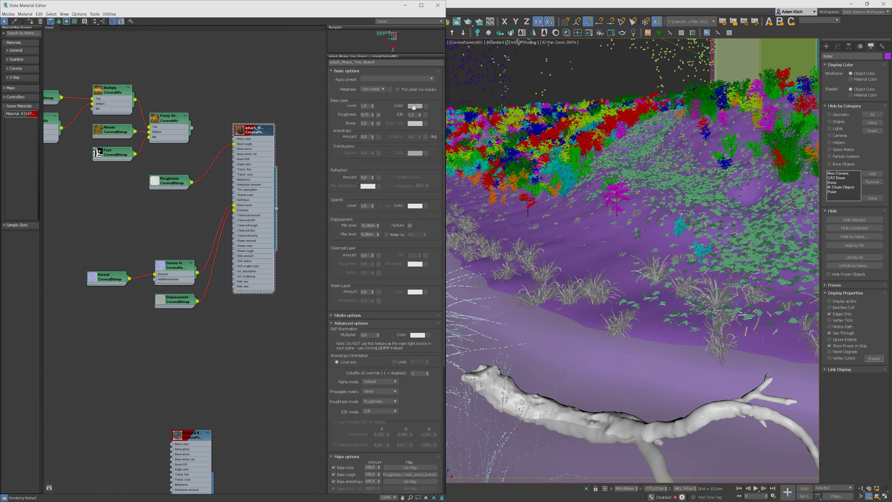
click(414, 107)
drag(170, 62, 168, 91)
click(227, 100)
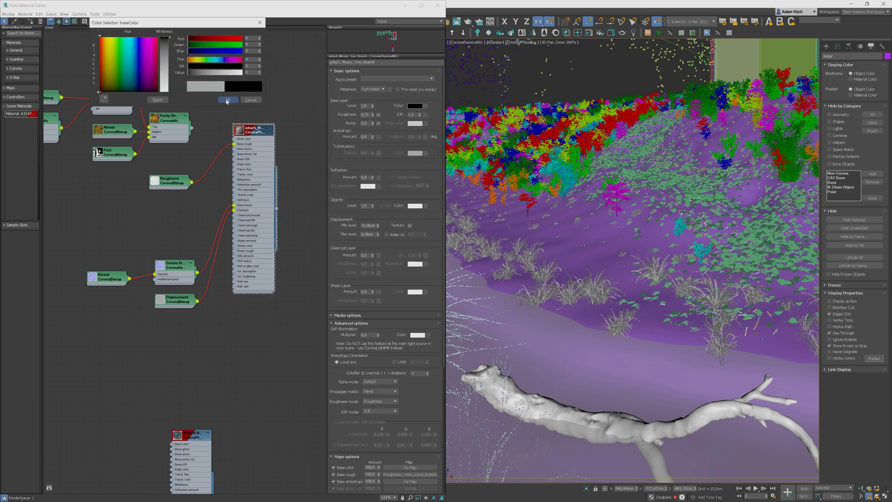
Start Corona interactive rendering and add a CoronaDistance map node to the branch material graph.
right_click(605, 354)
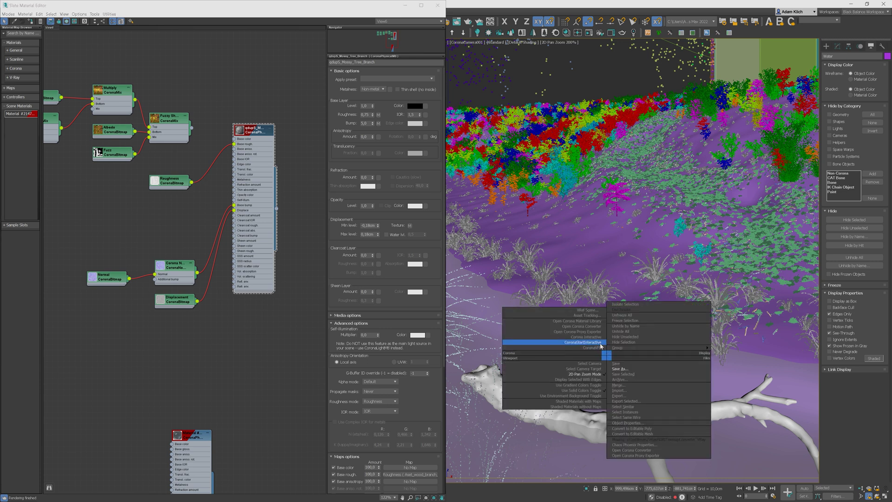
click(600, 344)
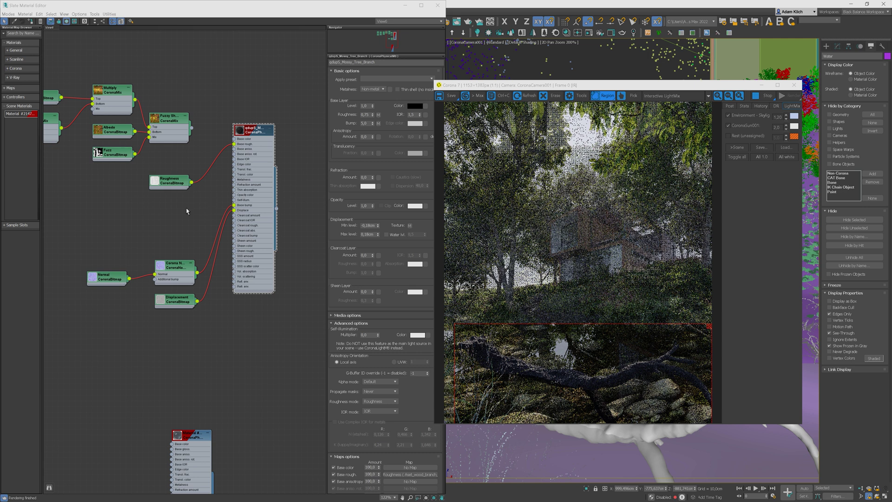
right_click(187, 211)
mouse_move(209, 219)
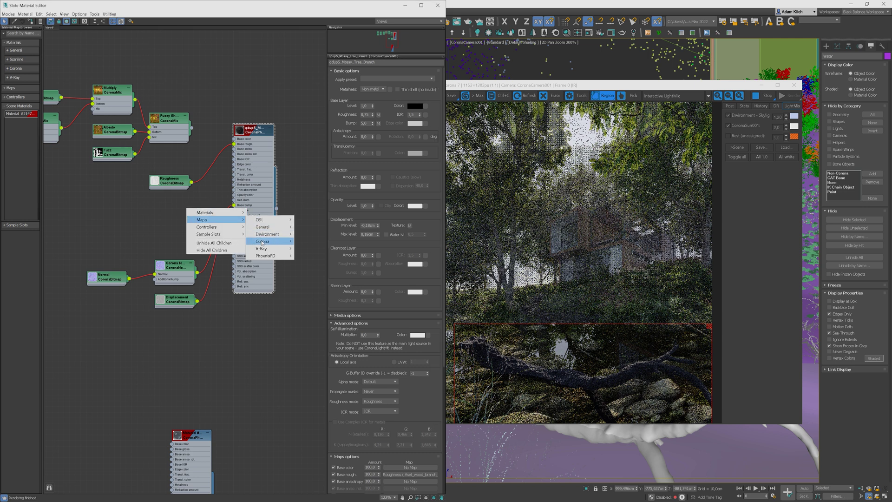
mouse_move(262, 243)
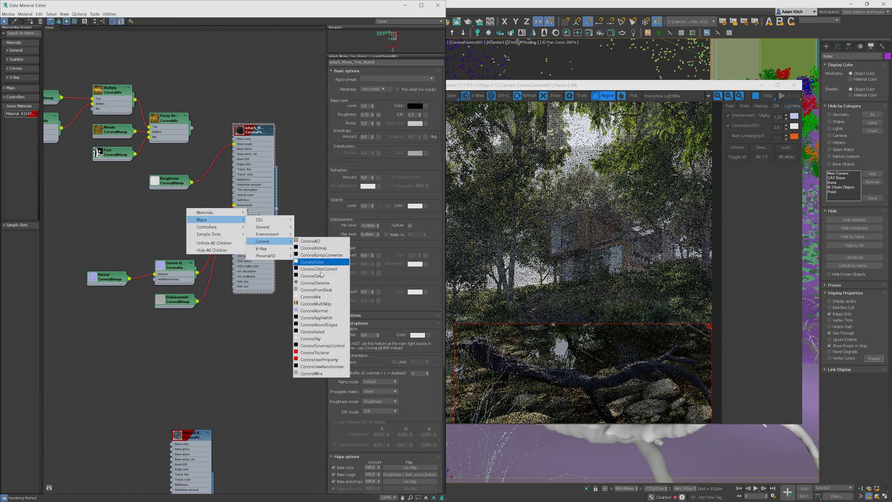
click(316, 282)
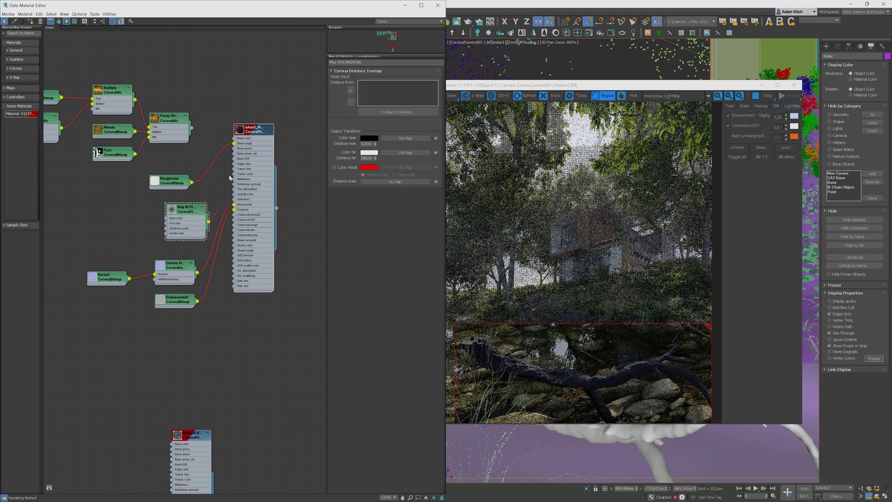
Wire CoronaDistance into Edge color, measure from Water, and copy the black near colour onto inside.
drag(237, 148, 234, 165)
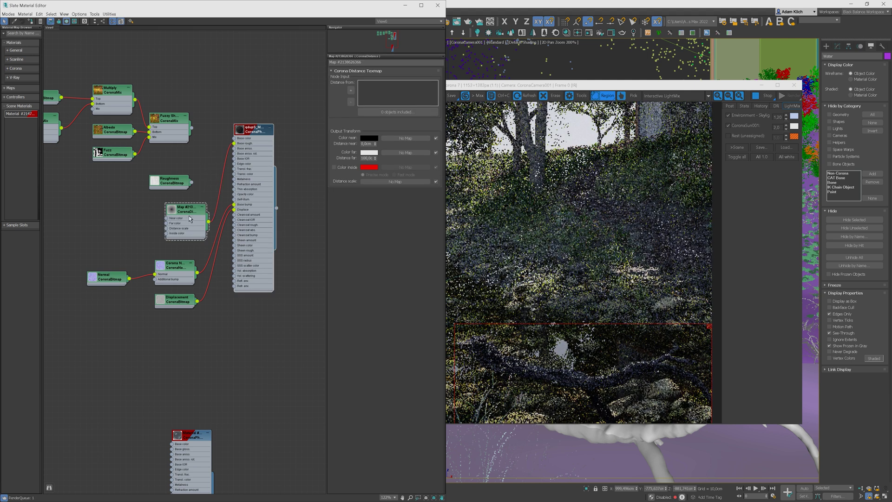
drag(189, 218, 172, 213)
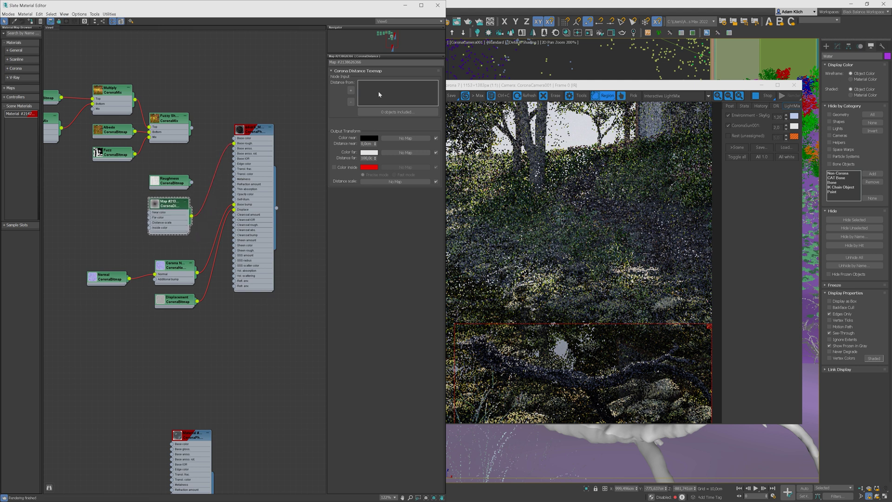
click(351, 92)
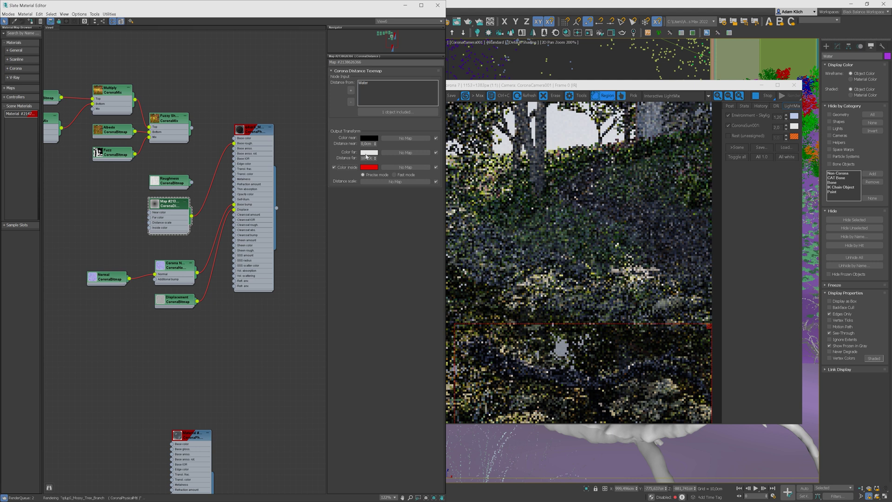
drag(369, 141, 369, 168)
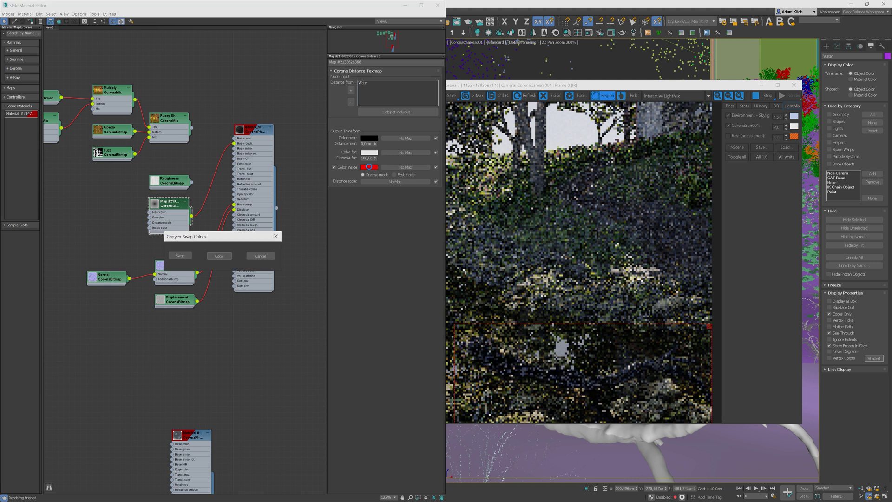
click(219, 256)
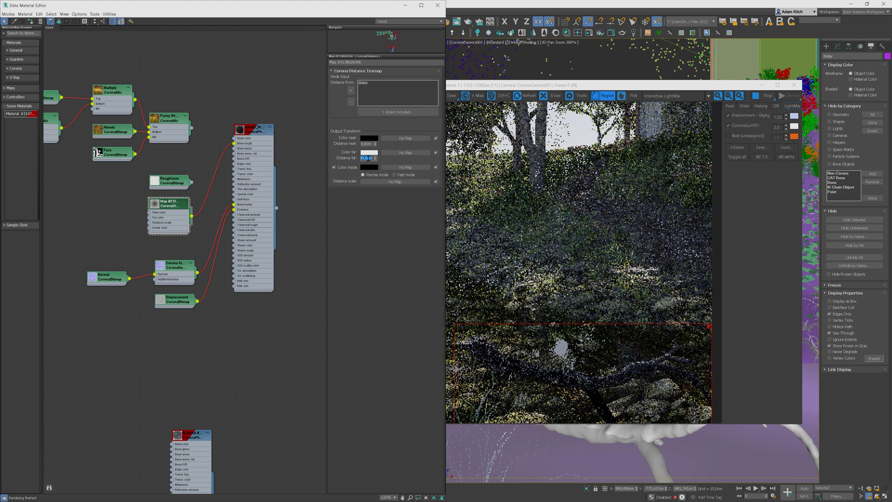
Set the CoronaDistance far distance to 10 cm and inspect the waterline in the render.
key(Return)
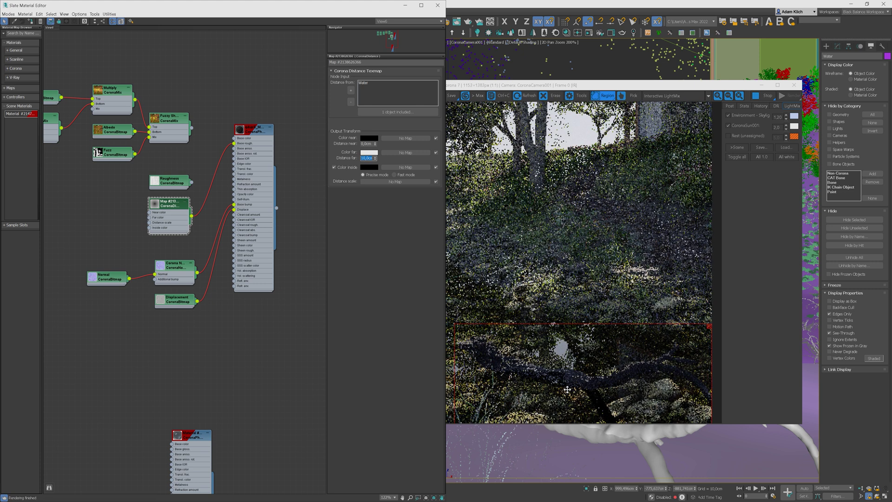
scroll(566, 386, up, 2)
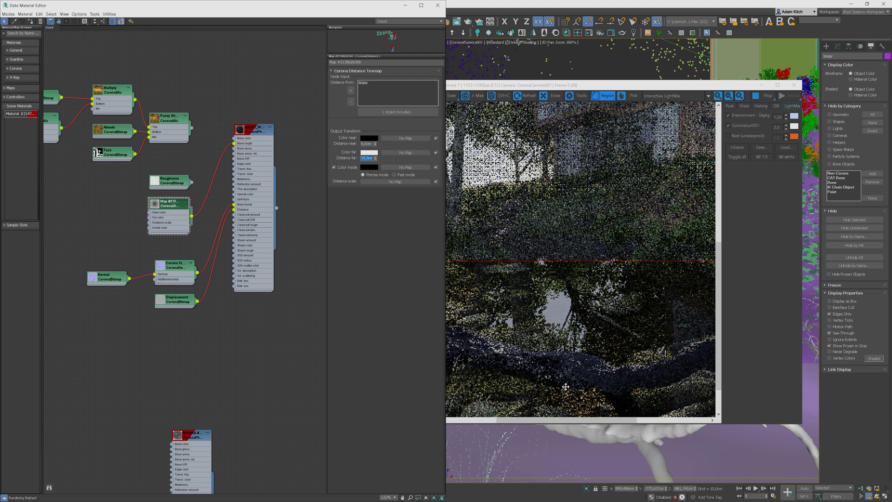
scroll(565, 387, down, 2)
scroll(547, 381, up, 2)
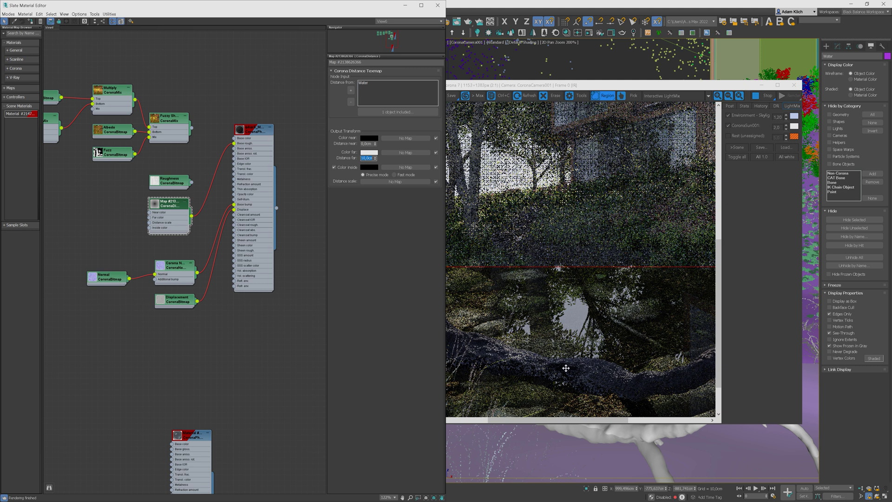
click(581, 368)
drag(581, 368, 543, 378)
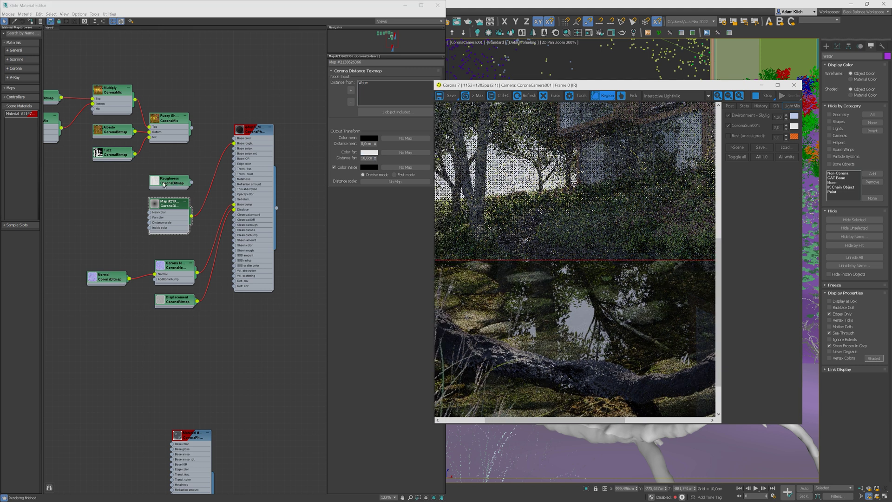
Use the Roughness bitmap as the distance map's far colour and set Distance far to 15 cm.
drag(163, 185, 107, 213)
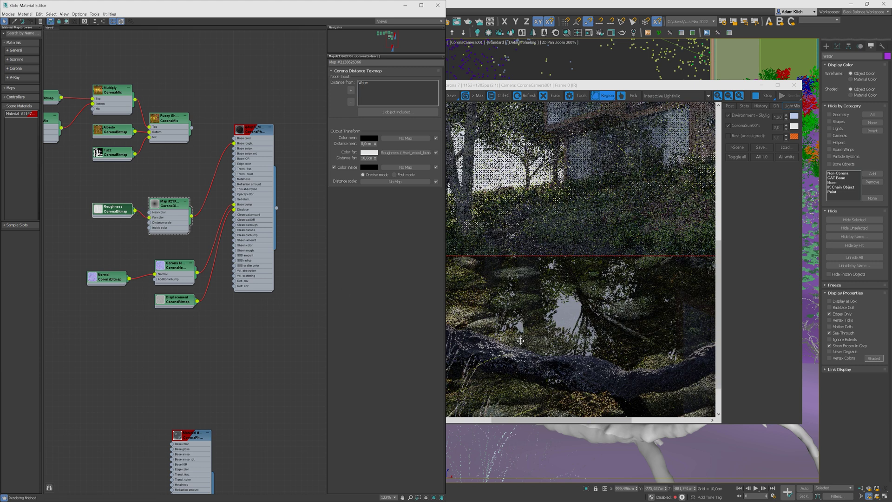
scroll(520, 341, down, 1)
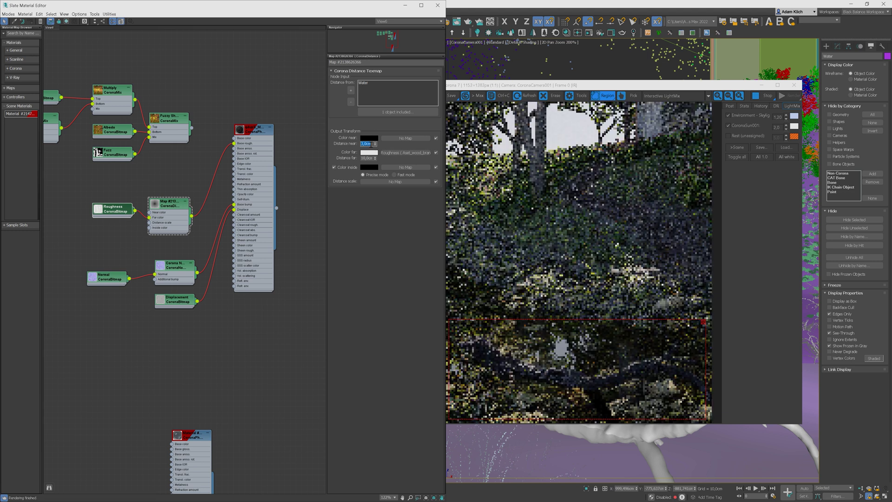
scroll(597, 385, up, 1)
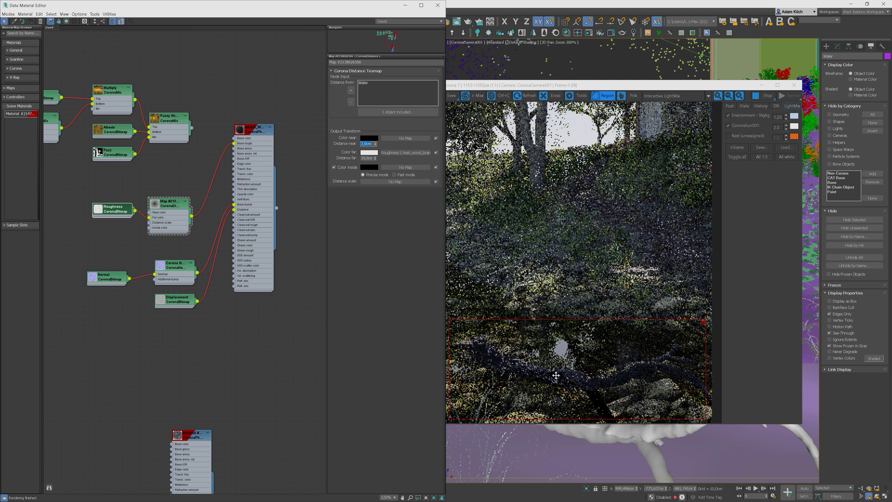
double_click(368, 158)
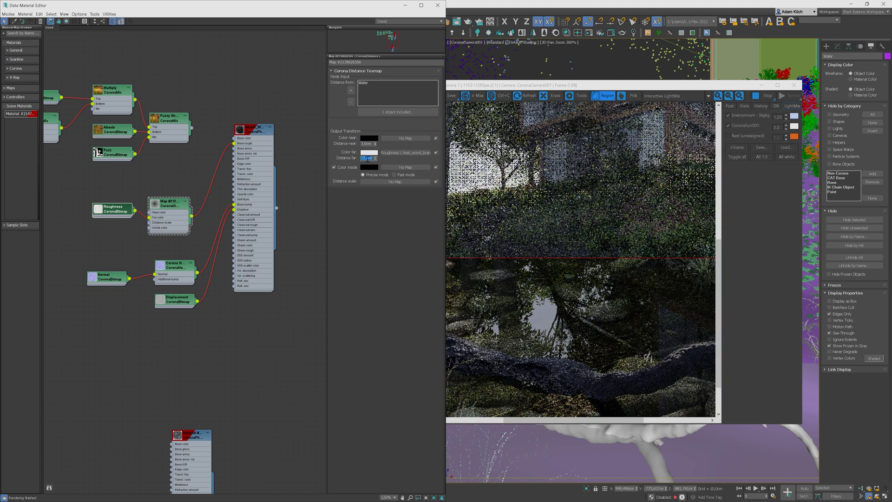
scroll(604, 379, down, 1)
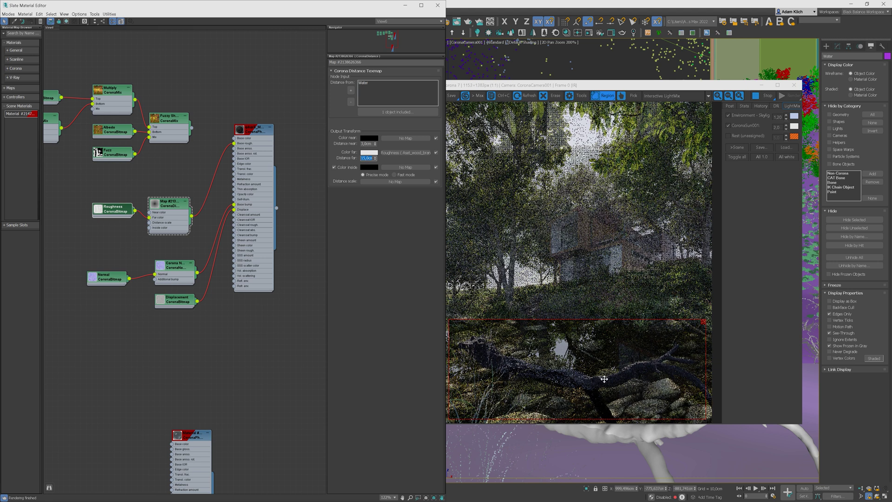
click(286, 146)
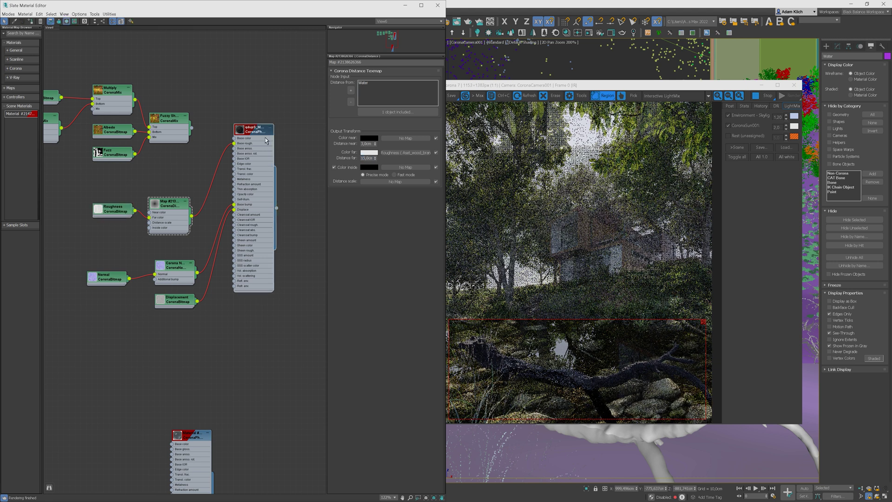
Shift the branch material's node group right and down to make room for a new map.
drag(266, 141, 294, 152)
right_click(231, 133)
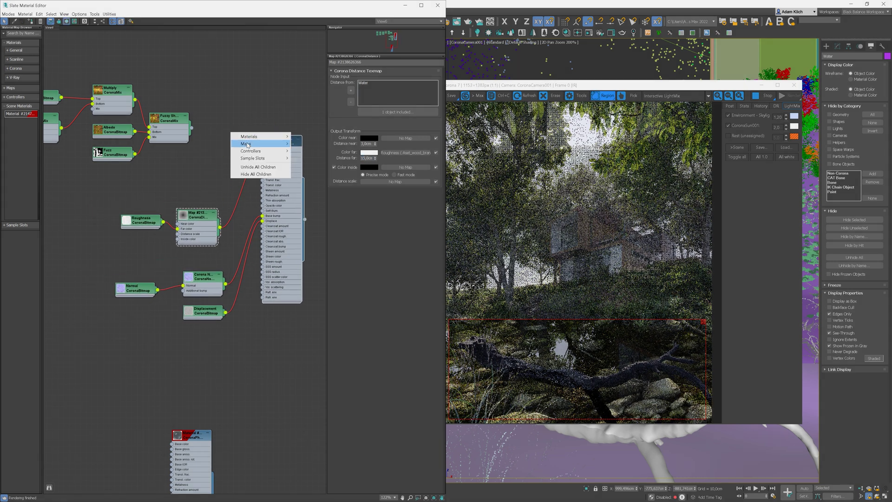
mouse_move(248, 145)
mouse_move(308, 155)
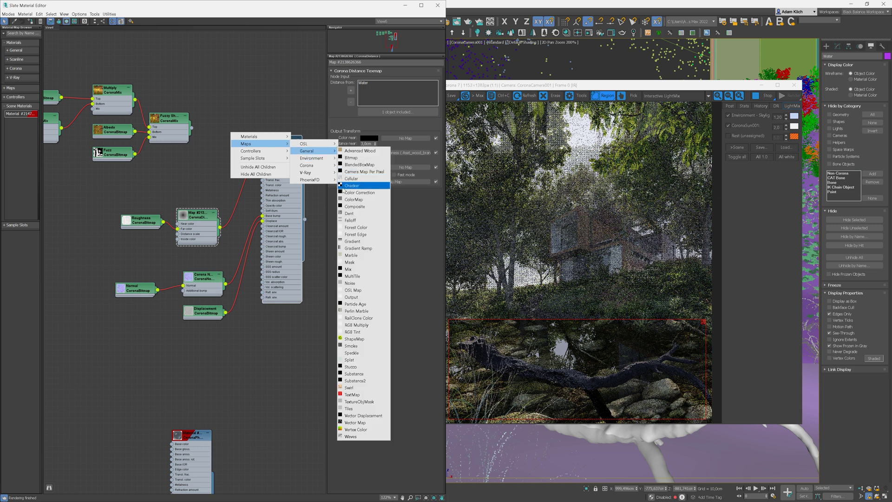
Add a Mix map driven by a copied CoronaDistance, with Fuzzy Shading as Color 2.
click(270, 229)
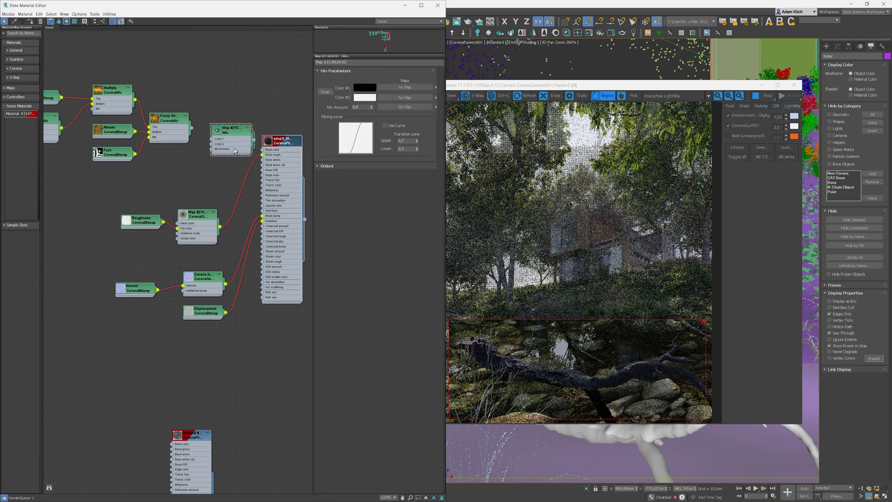
drag(188, 216, 168, 187)
click(167, 188)
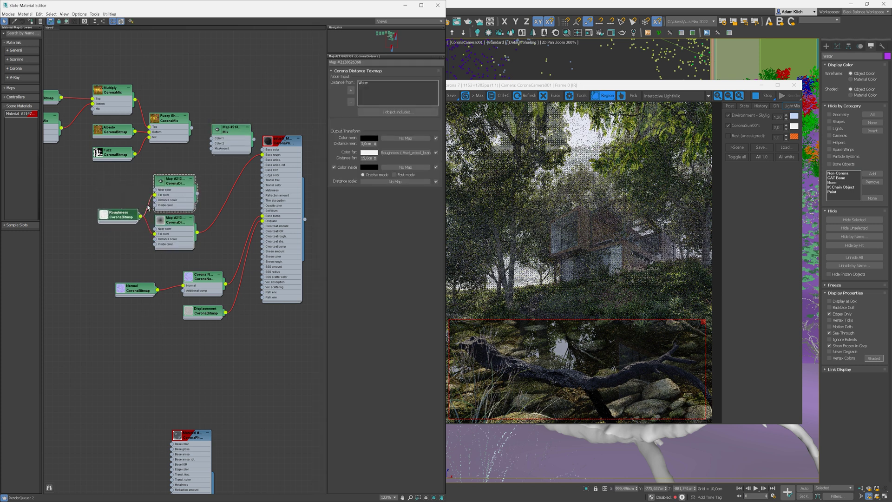
drag(197, 193, 212, 148)
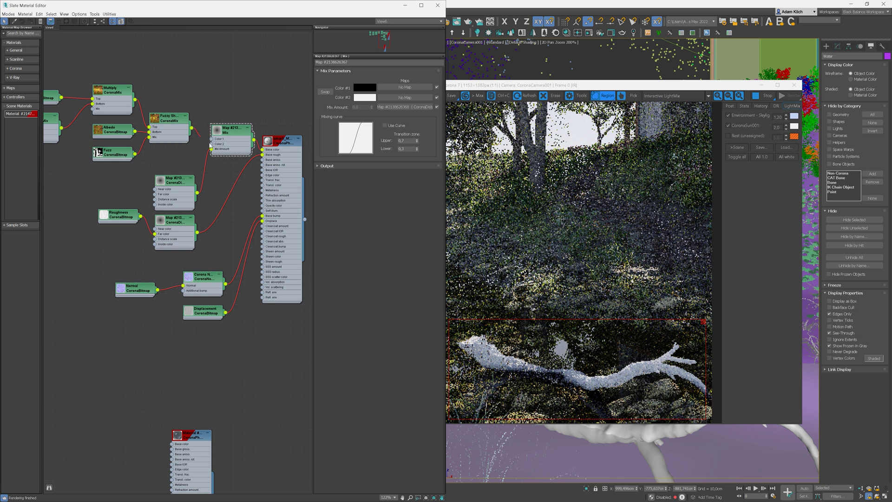
drag(211, 147, 212, 144)
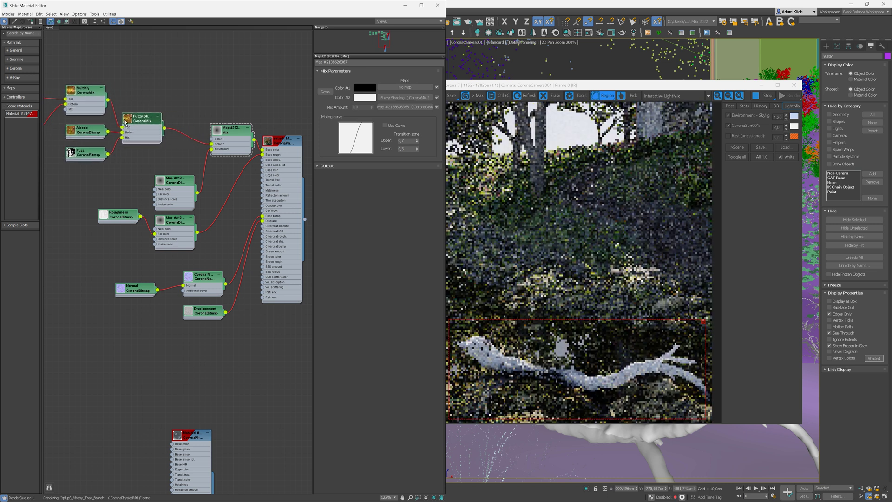
Route Fuzzy Shading through a new Color Correction map into the Mix map's Color 1.
right_click(168, 104)
mouse_move(195, 113)
mouse_move(244, 120)
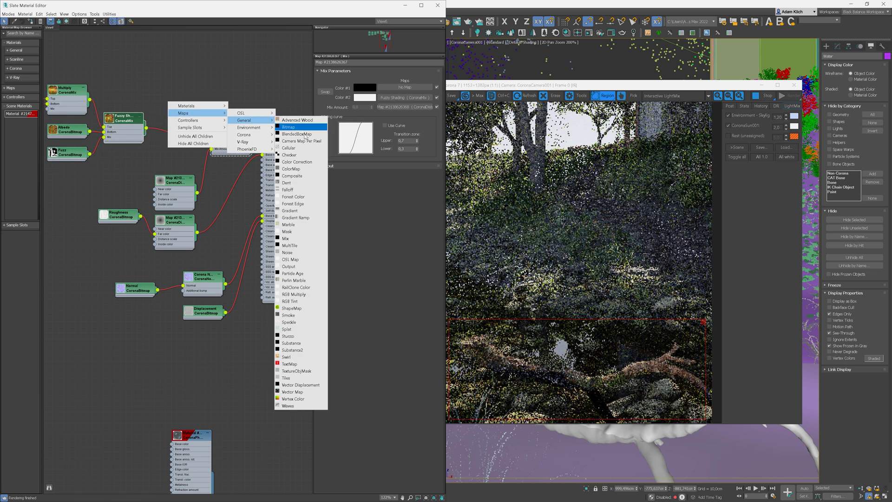
click(297, 162)
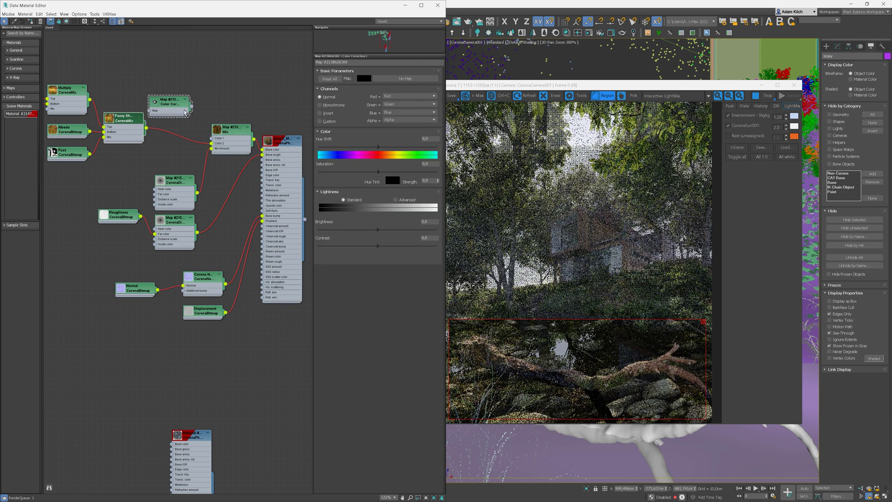
mouse_move(176, 104)
mouse_down()
mouse_move(161, 116)
mouse_move(205, 114)
mouse_move(214, 138)
mouse_up()
Set the Color Correction to advanced lightness with gain 70 and gamma 0,9, then re-render the branch.
click(395, 200)
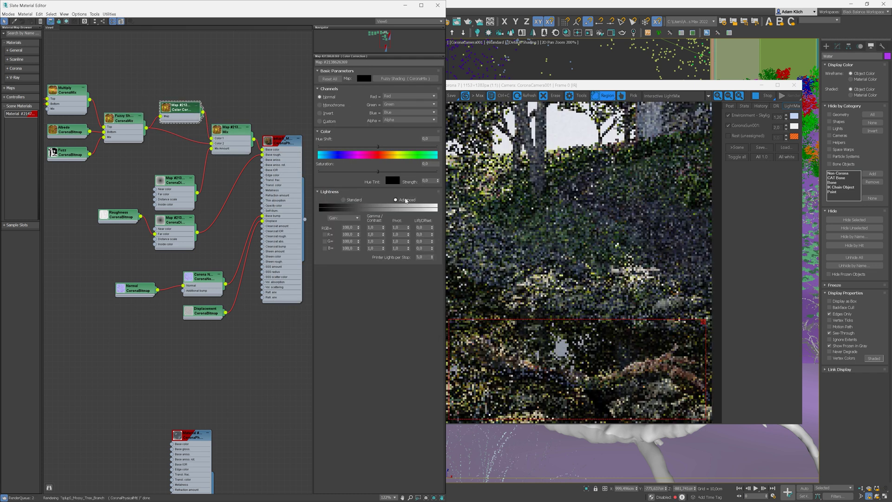
click(350, 227)
text(70)
key(Return)
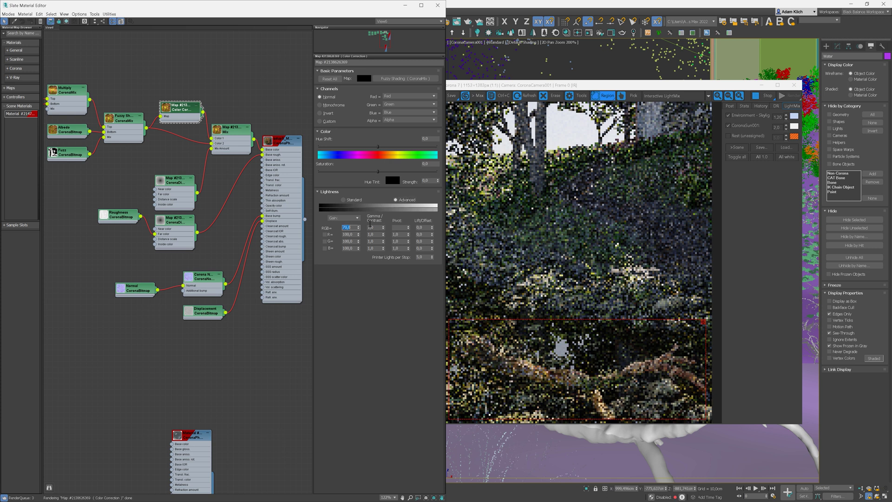
click(373, 227)
double_click(376, 227)
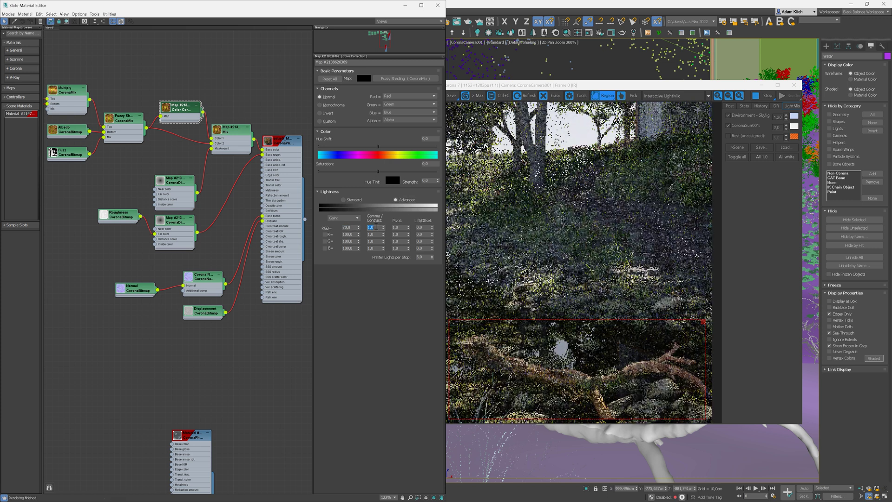
key(Return)
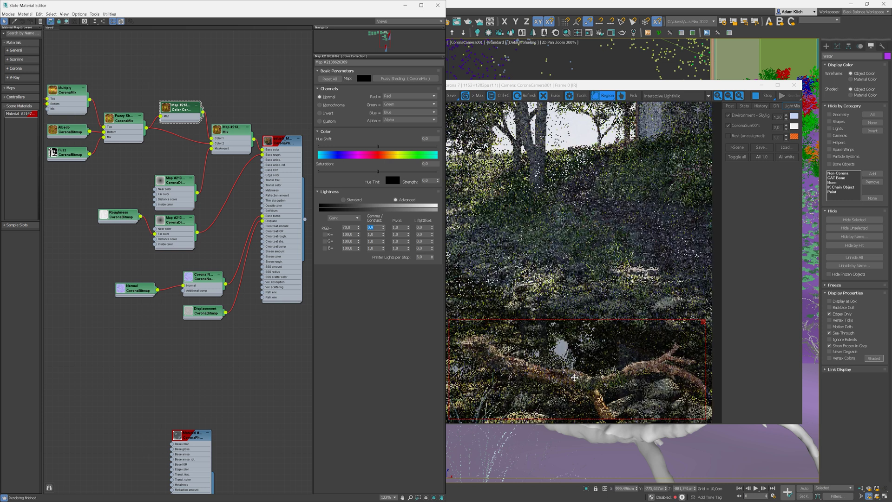
drag(578, 380, 581, 385)
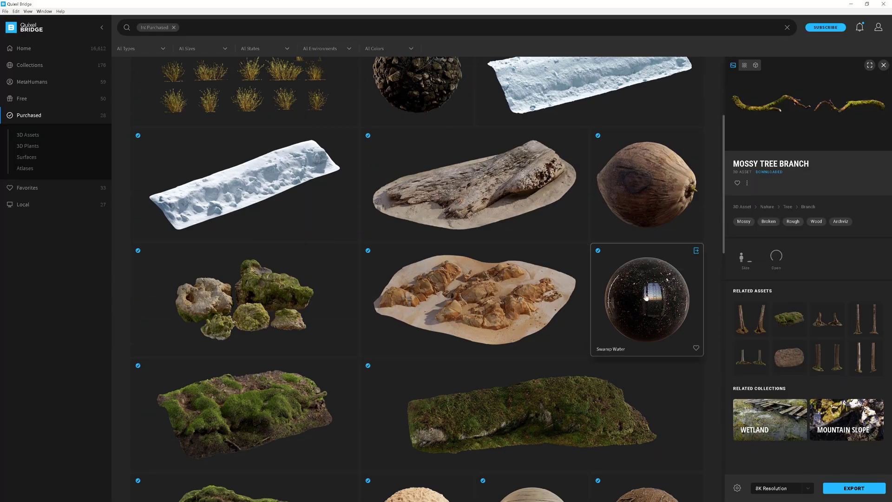
Export the Swamp Water surface from Quixel Bridge and return to 3ds Max.
click(645, 299)
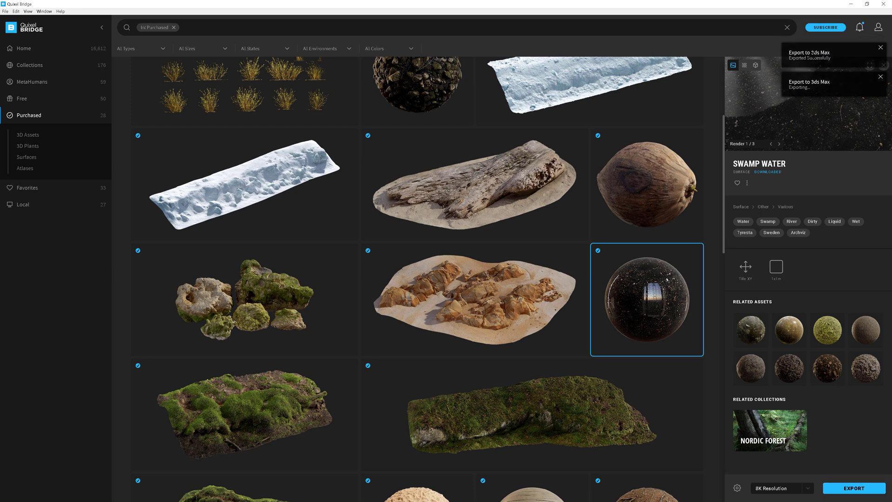
click(851, 5)
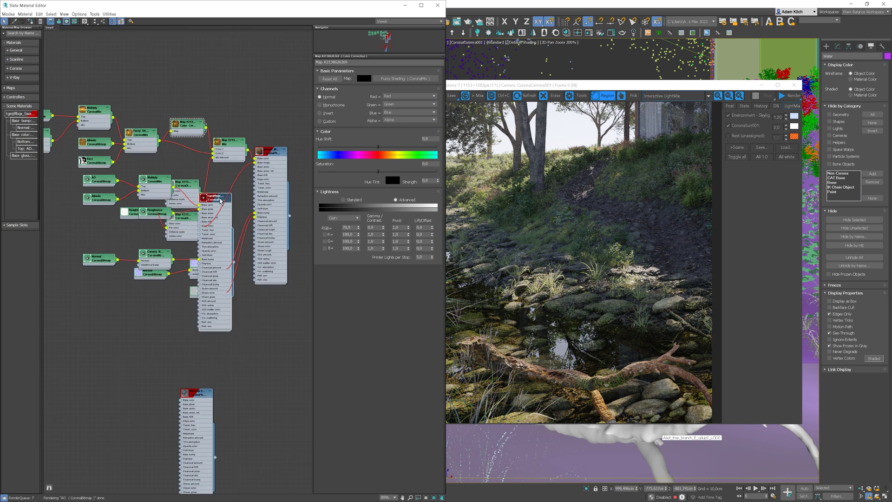
Assign the swamp water material to the water object and render a region near the branch.
drag(238, 215, 613, 461)
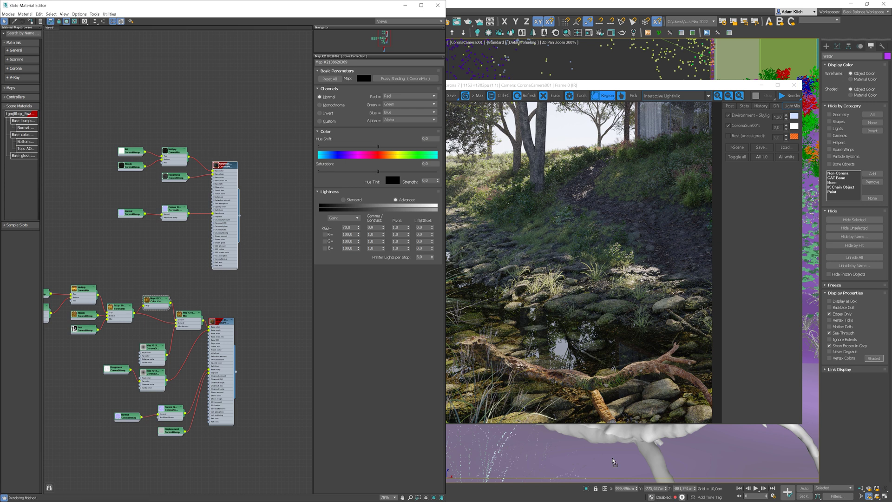
right_click(658, 471)
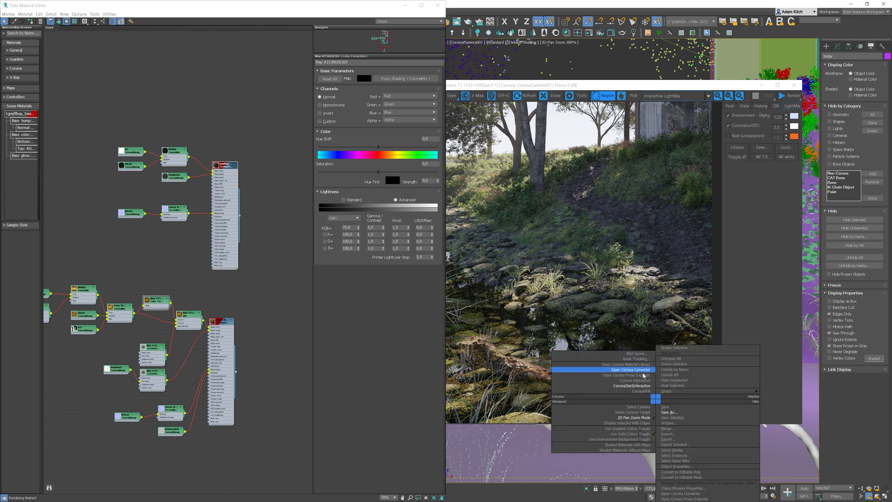
click(600, 386)
drag(599, 331, 514, 422)
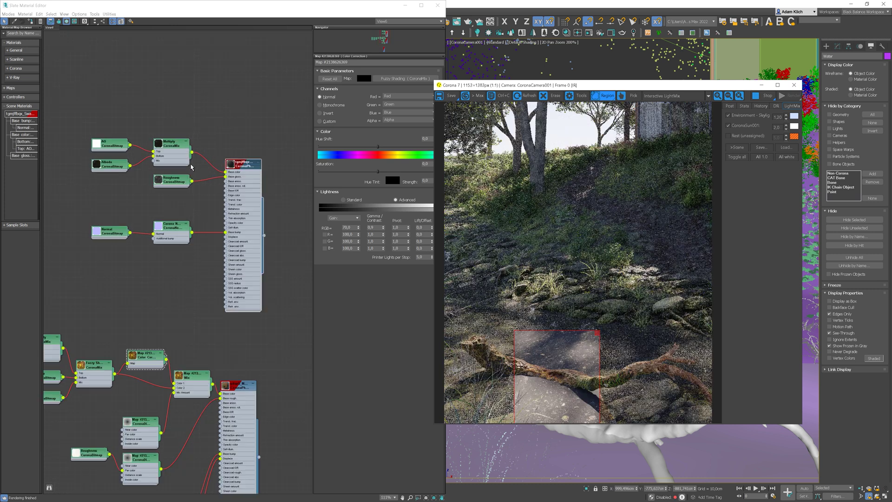
scroll(182, 170, up, 5)
Set the swamp water material's Roughness mode to Roughness in its advanced options.
click(146, 194)
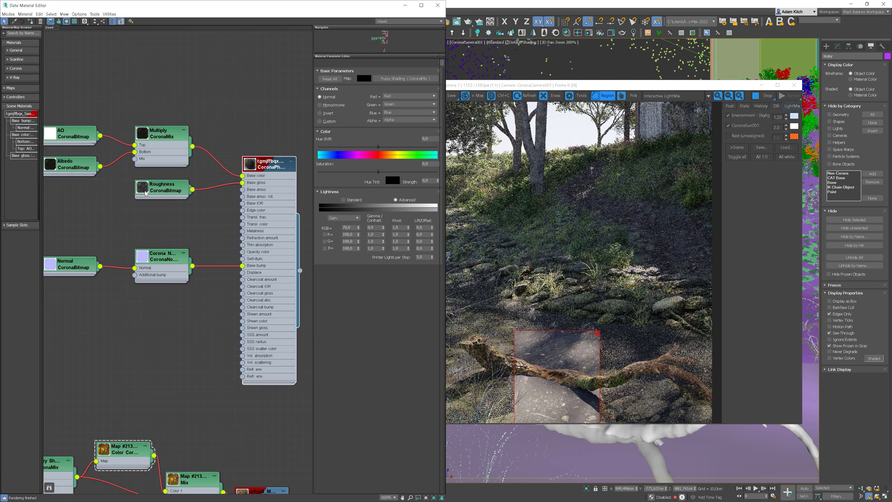
double_click(145, 195)
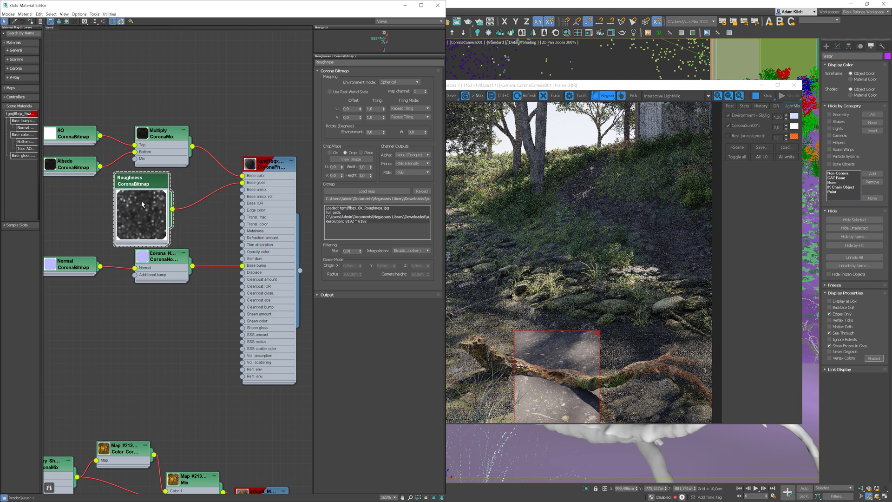
scroll(178, 210, down, 1)
double_click(271, 166)
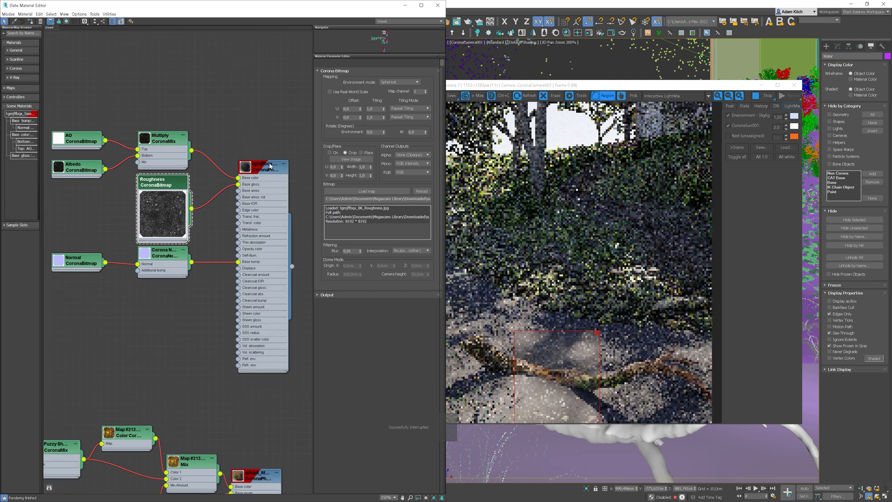
click(352, 322)
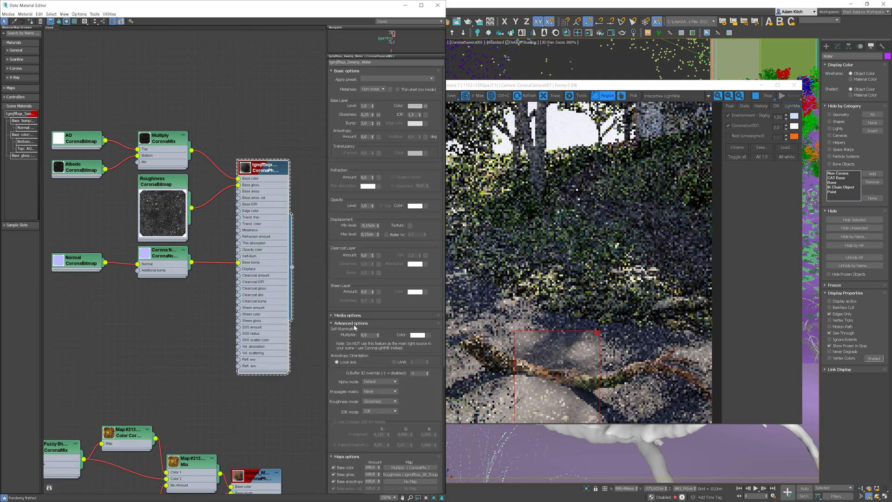
click(380, 407)
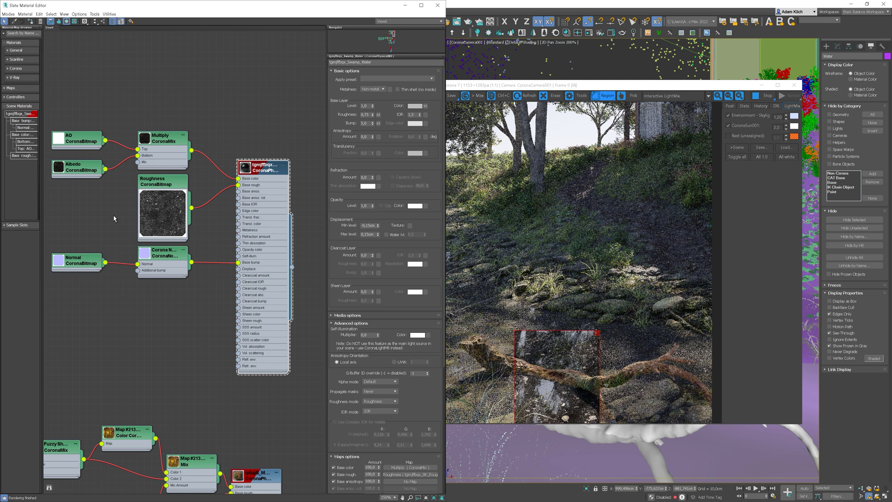
Raise the water's Refraction Amount to 1,0 and tidy the roughness and normal nodes.
drag(160, 181, 95, 181)
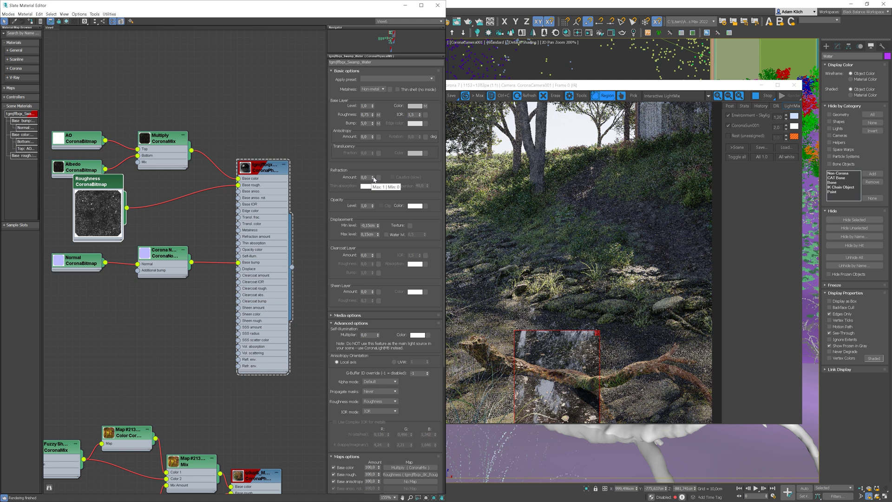
drag(374, 178, 374, 153)
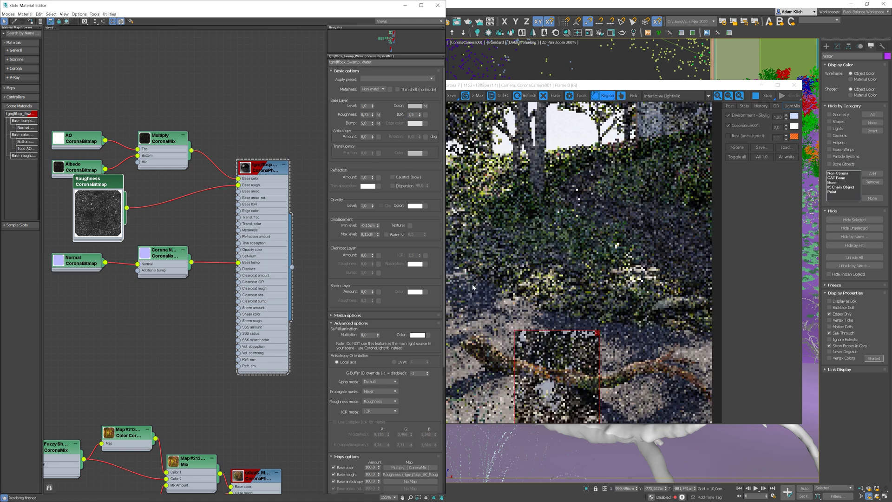
drag(173, 242, 143, 227)
Feed the roughness map into a new Color Correction map set to Invert.
right_click(129, 225)
mouse_move(154, 236)
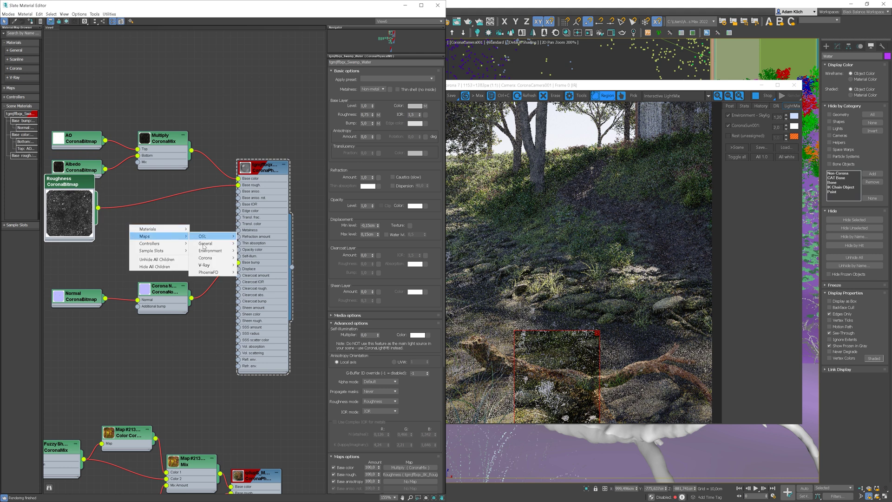
mouse_move(203, 245)
click(265, 256)
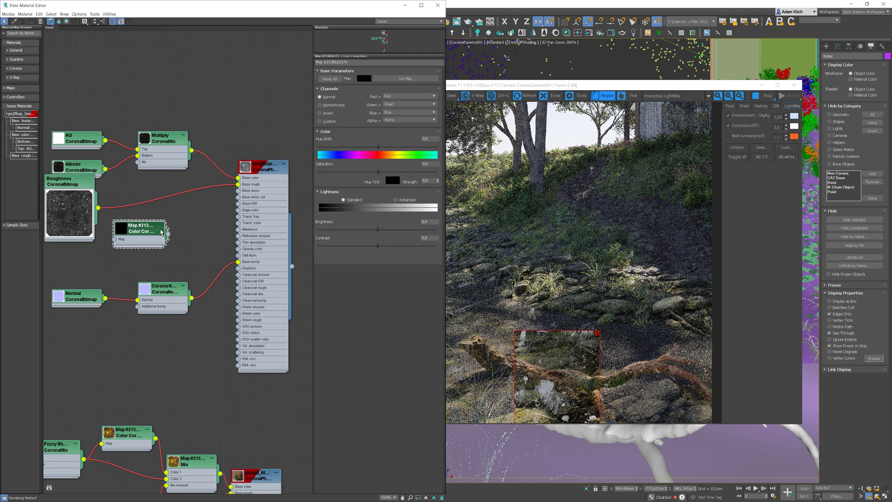
drag(162, 233, 185, 237)
drag(98, 208, 171, 245)
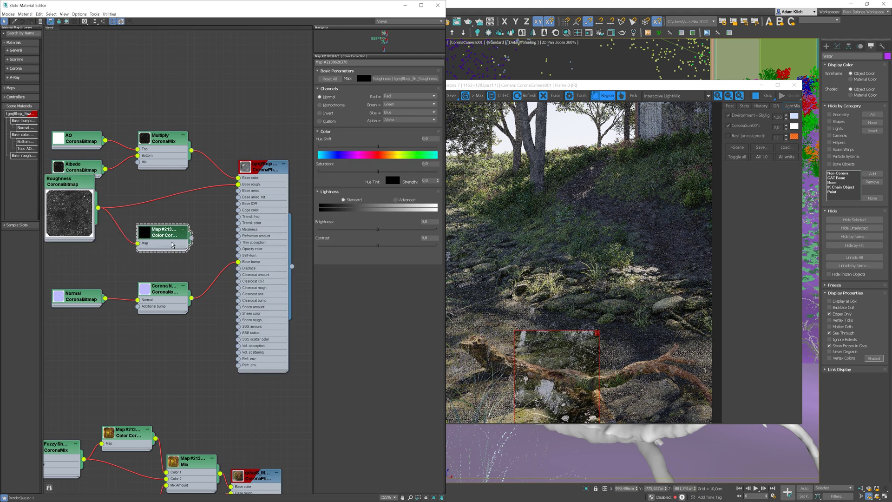
click(320, 113)
Link the inverted map to the water material's Refraction amount as an instance.
double_click(263, 170)
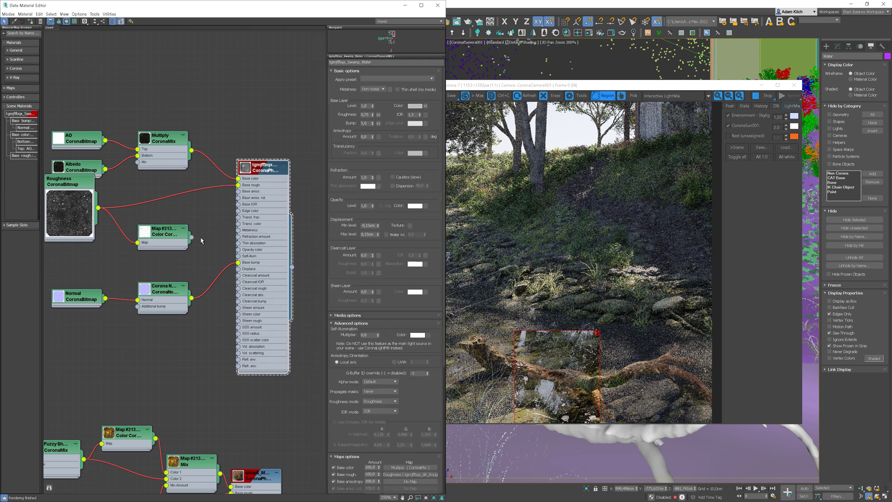
drag(321, 186, 378, 178)
click(206, 276)
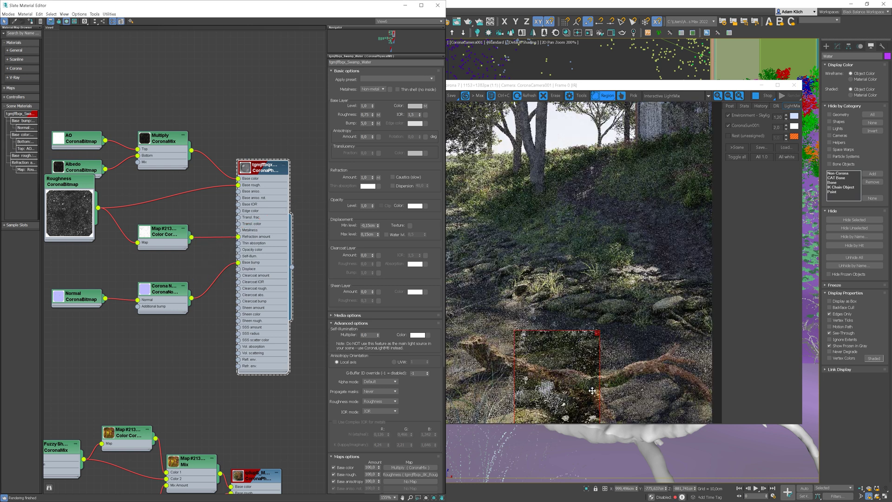
click(598, 333)
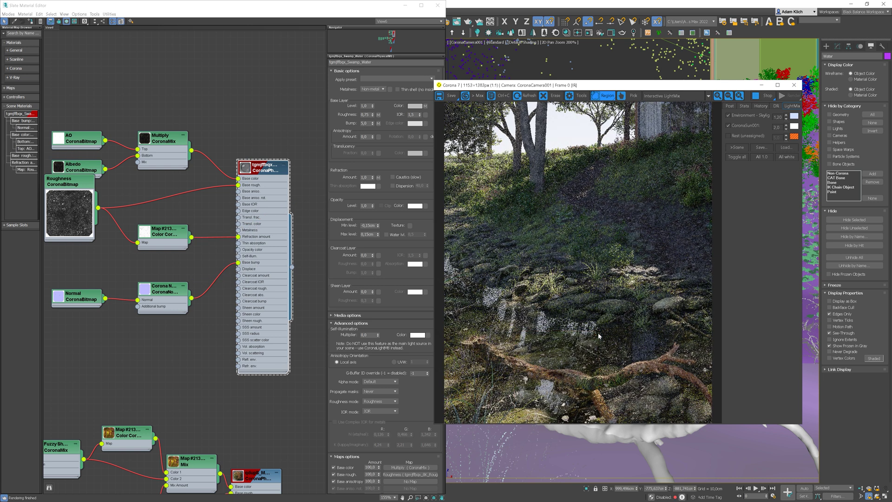
Set the water's volumetric scattering distance to 155 cm in Media options.
click(368, 179)
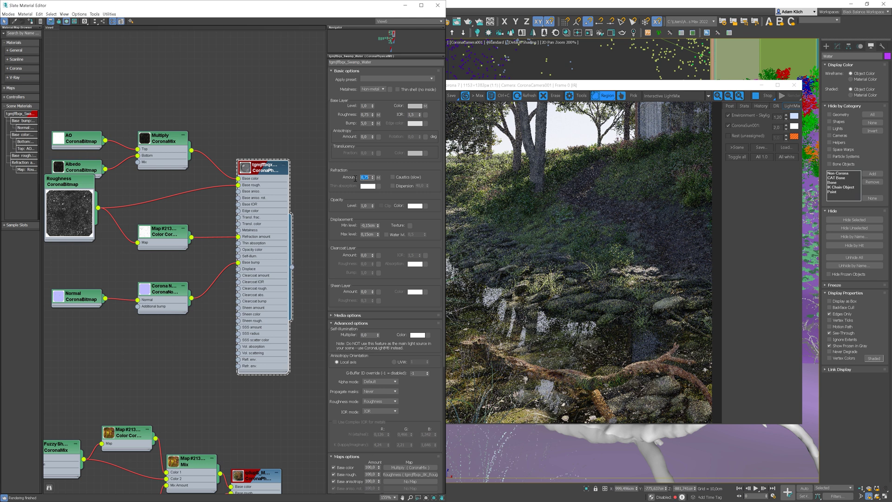
click(353, 315)
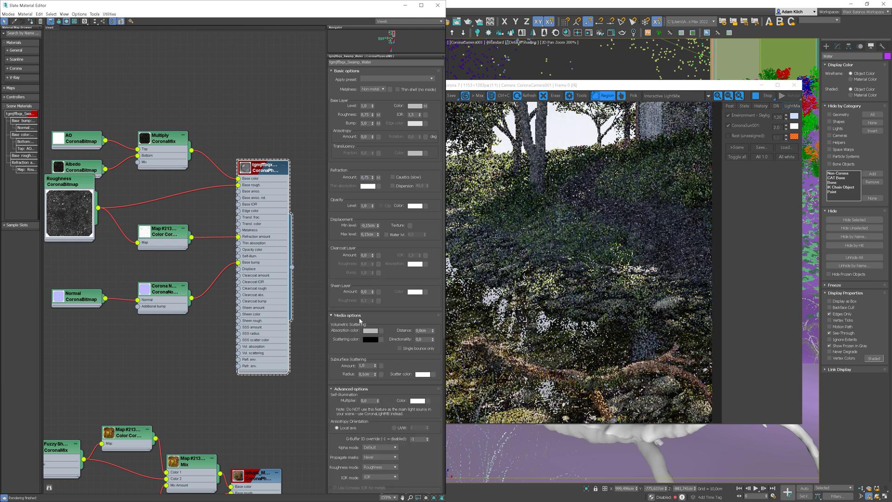
click(428, 331)
text(155)
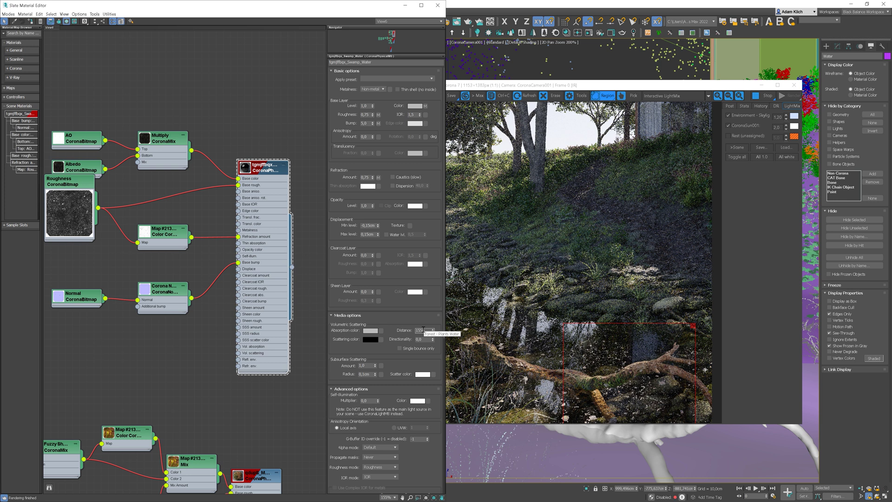
key(Return)
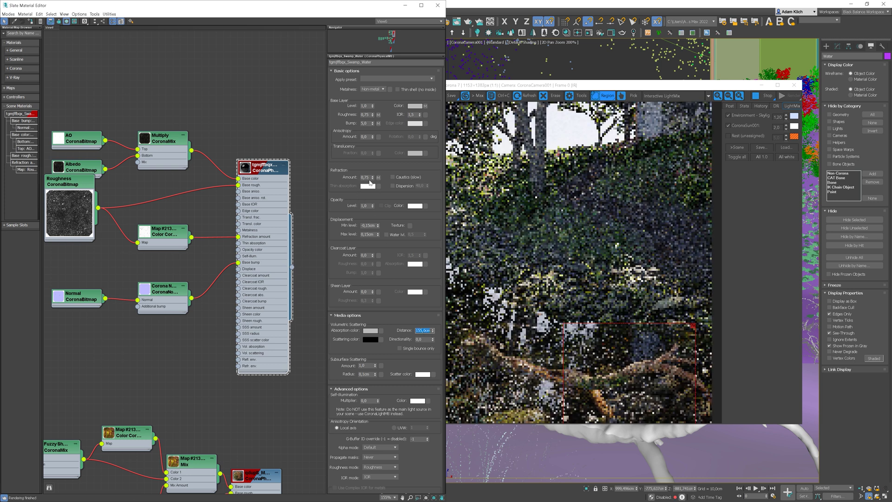
Set Refraction Amount to 0,85 and enlarge the render region over more water.
click(366, 177)
text(0,85)
key(Return)
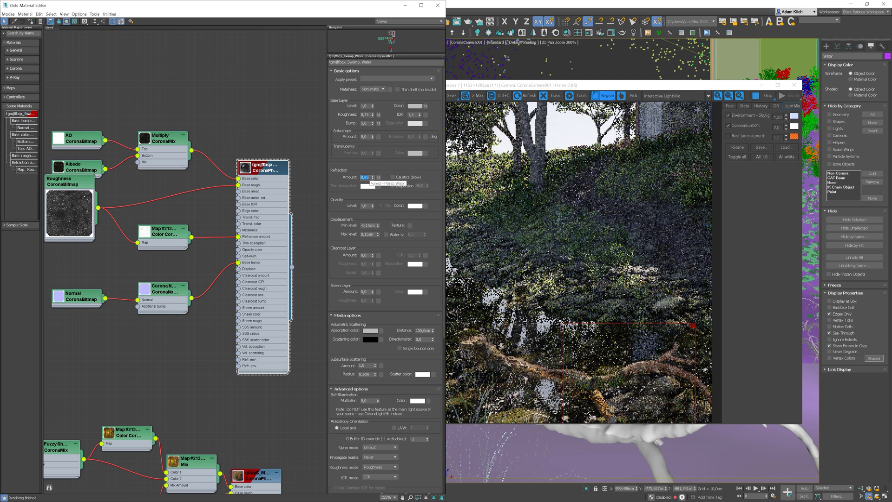
drag(563, 324, 454, 264)
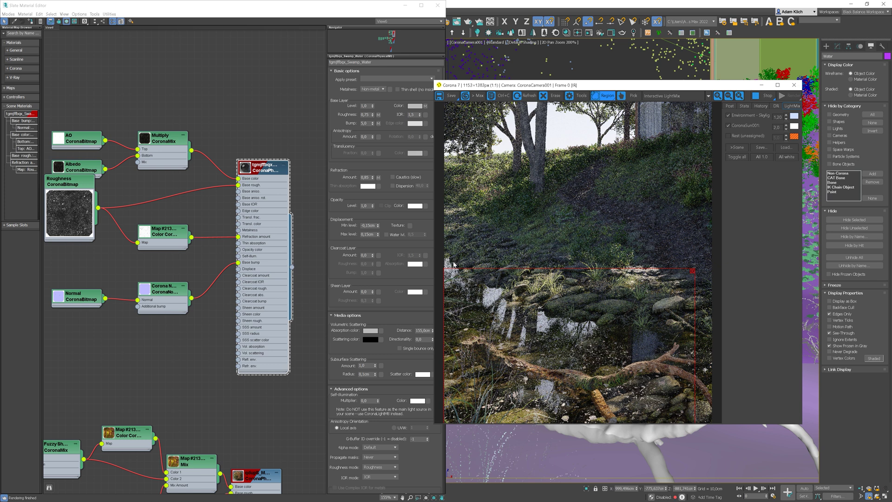